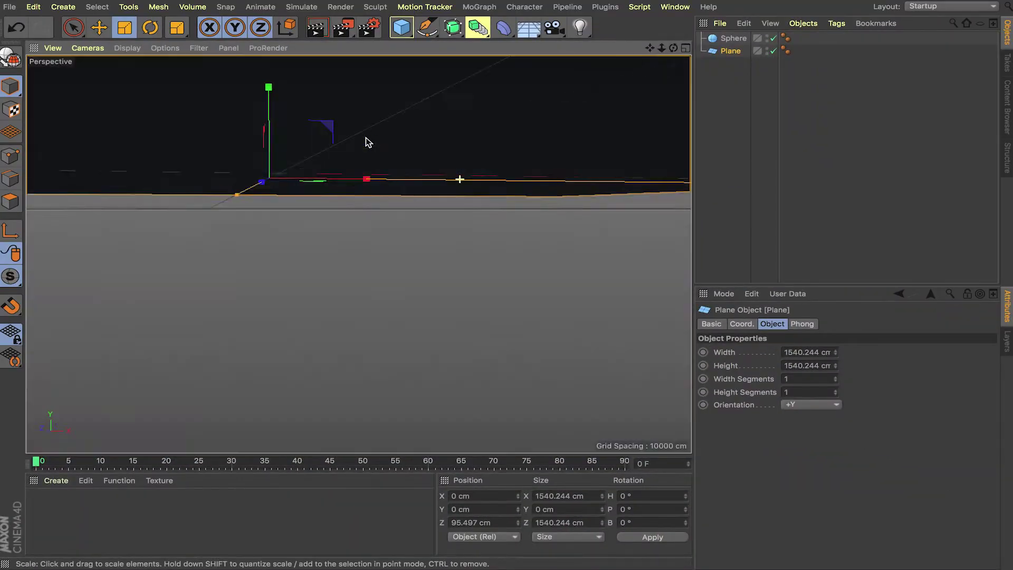
- Orbit and zoom around the sphere and plane, then deselect the Plane
{"action": "left_click_drag", "start_coordinate": [367, 141], "coordinate": [395, 172], "text": "alt"}
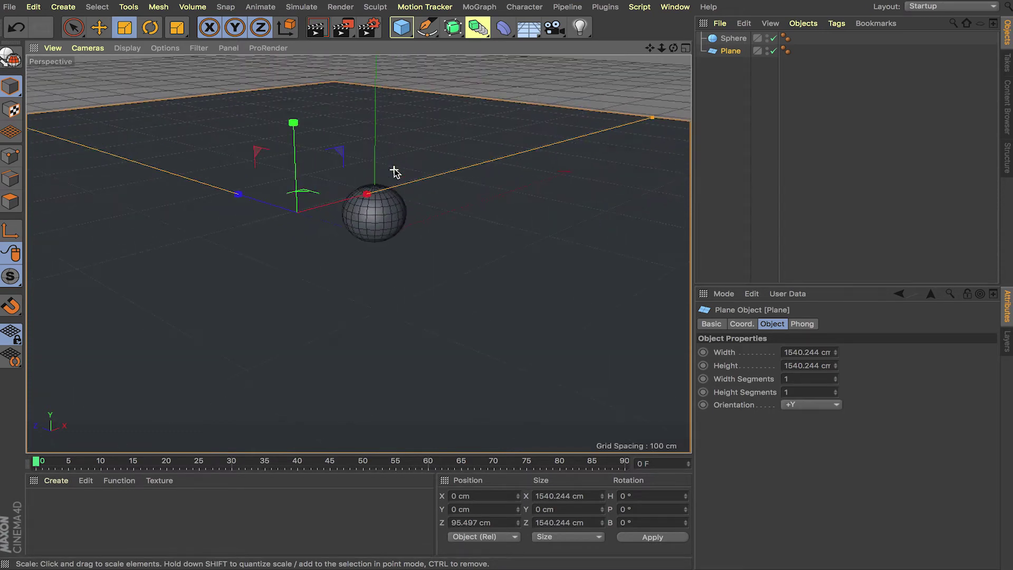
{"action": "scroll", "coordinate": [395, 173], "scroll_direction": "up", "scroll_amount": 3}
{"action": "scroll", "coordinate": [396, 173], "scroll_direction": "down", "scroll_amount": 4}
{"action": "left_click_drag", "start_coordinate": [396, 169], "coordinate": [382, 204], "text": "alt"}
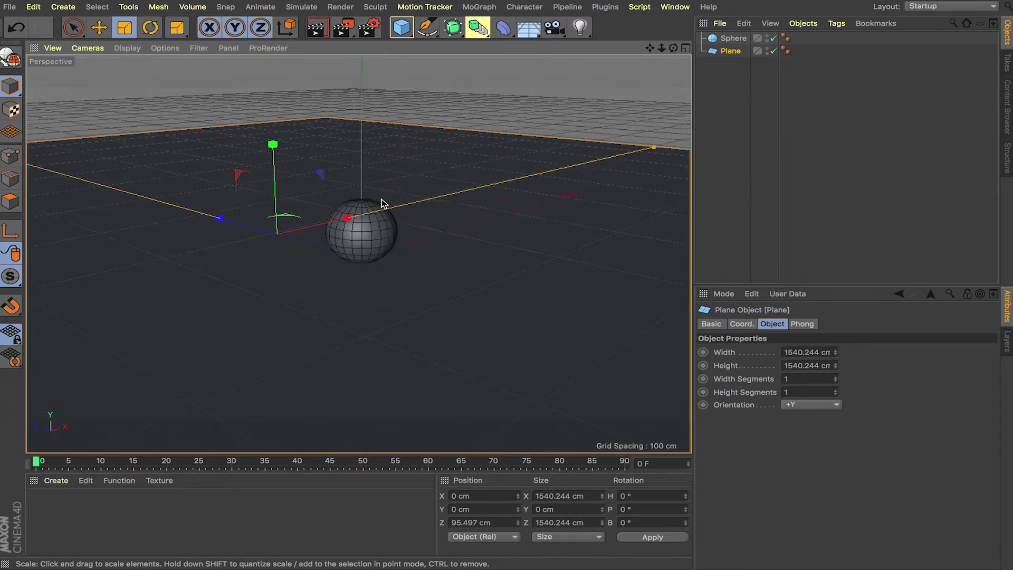
{"action": "scroll", "coordinate": [382, 203], "scroll_direction": "up", "scroll_amount": 1}
{"action": "scroll", "coordinate": [382, 203], "scroll_direction": "up", "scroll_amount": 1}
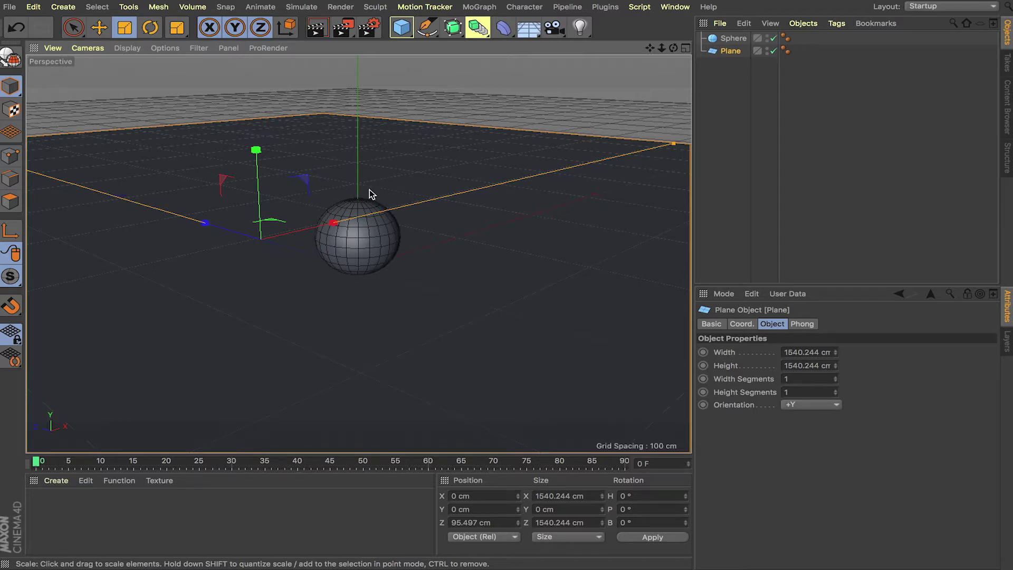
{"action": "scroll", "coordinate": [348, 201], "scroll_direction": "down", "scroll_amount": 2}
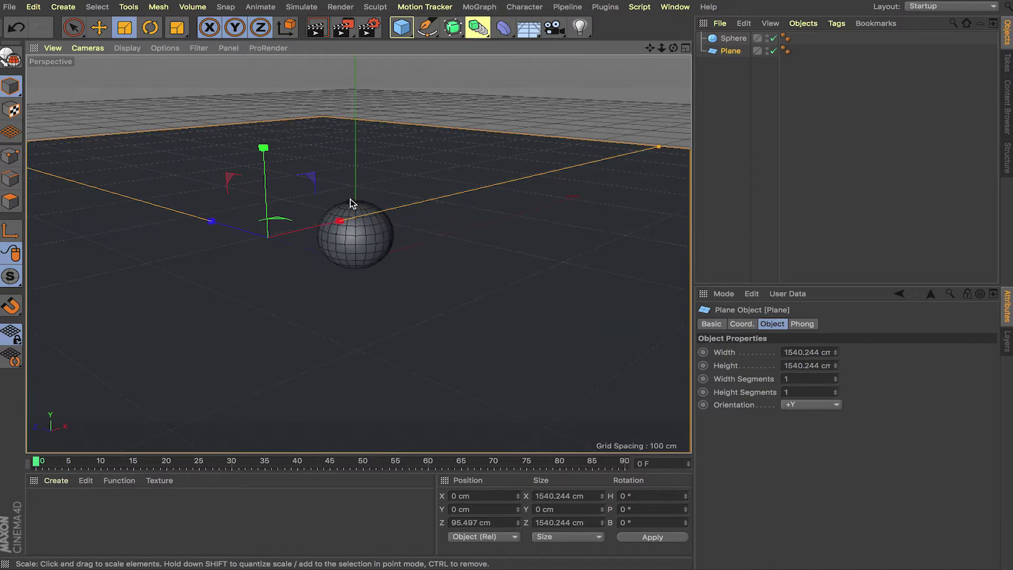
{"action": "scroll", "coordinate": [351, 199], "scroll_direction": "down", "scroll_amount": 5}
{"action": "scroll", "coordinate": [351, 199], "scroll_direction": "up", "scroll_amount": 6}
{"action": "scroll", "coordinate": [362, 226], "scroll_direction": "down", "scroll_amount": 4}
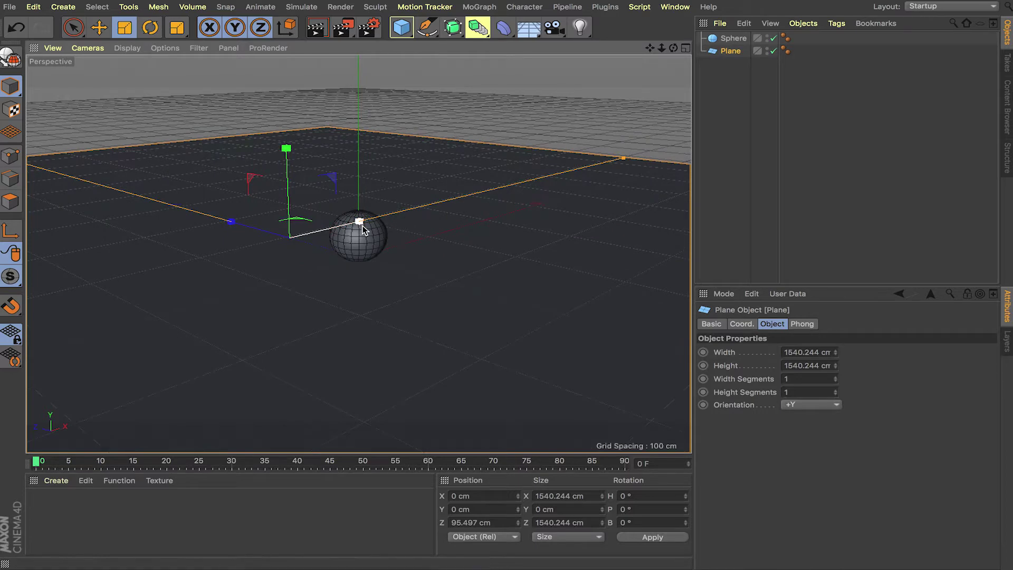
{"action": "scroll", "coordinate": [370, 225], "scroll_direction": "down", "scroll_amount": 1}
{"action": "scroll", "coordinate": [374, 224], "scroll_direction": "up", "scroll_amount": 1}
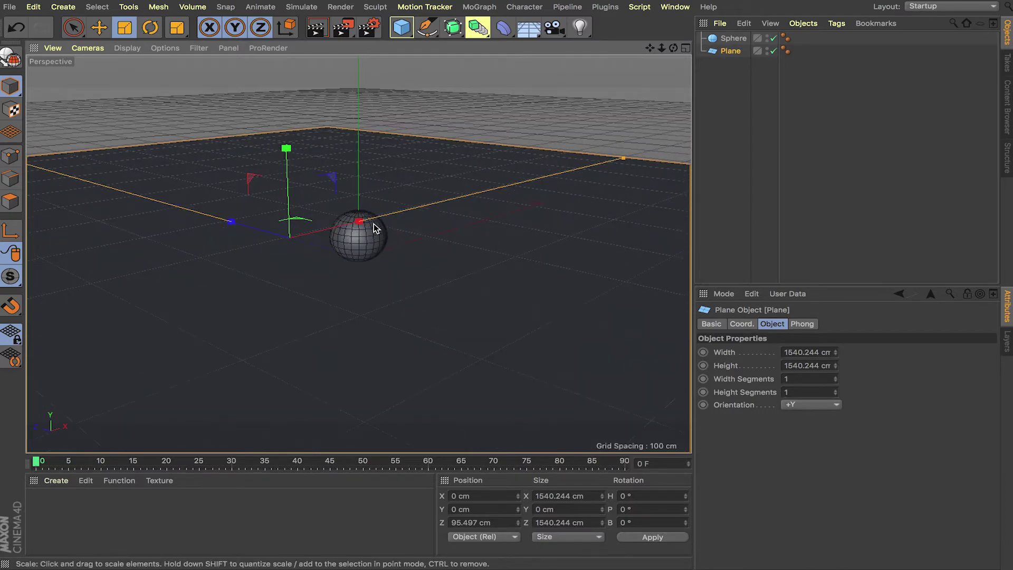
{"action": "scroll", "coordinate": [374, 226], "scroll_direction": "up", "scroll_amount": 1}
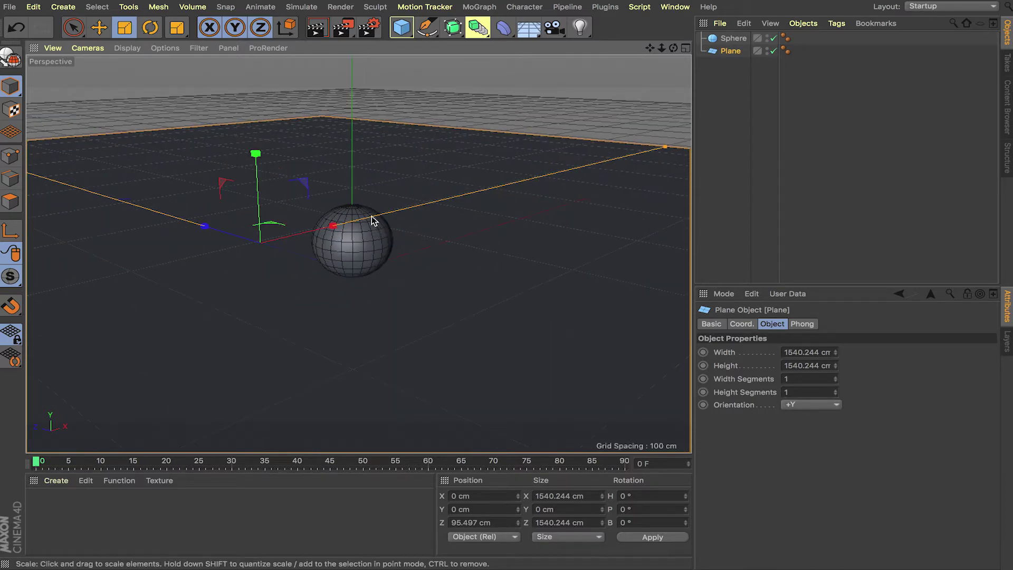
{"action": "left_click", "coordinate": [583, 33]}
{"action": "left_click", "coordinate": [482, 116]}
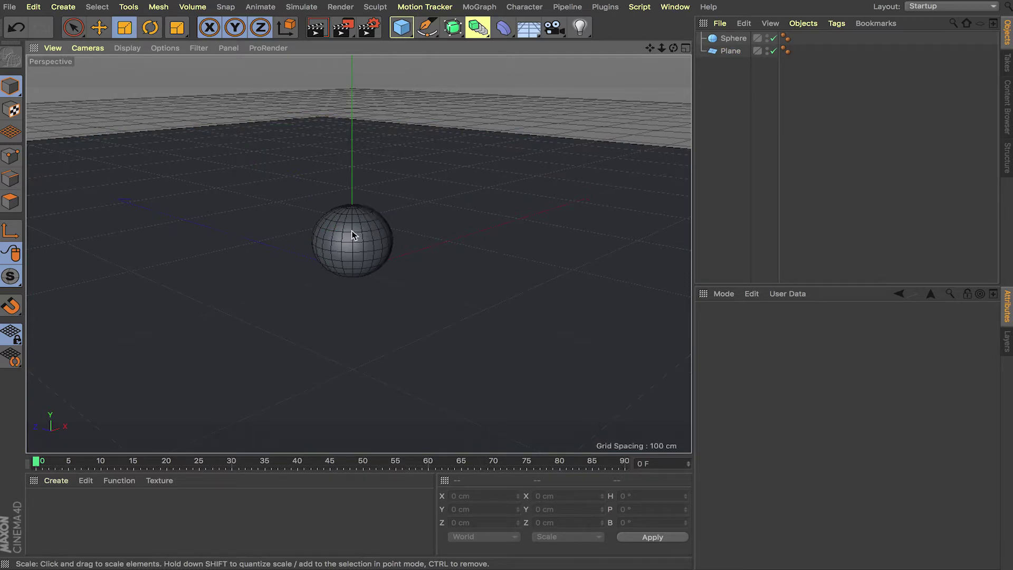
- Add a Cube primitive and thin its Size Z to about 31 cm
{"action": "left_click_drag", "start_coordinate": [360, 221], "coordinate": [329, 219], "text": "alt"}
{"action": "middle_click_drag", "start_coordinate": [357, 203], "coordinate": [376, 234], "text": "alt"}
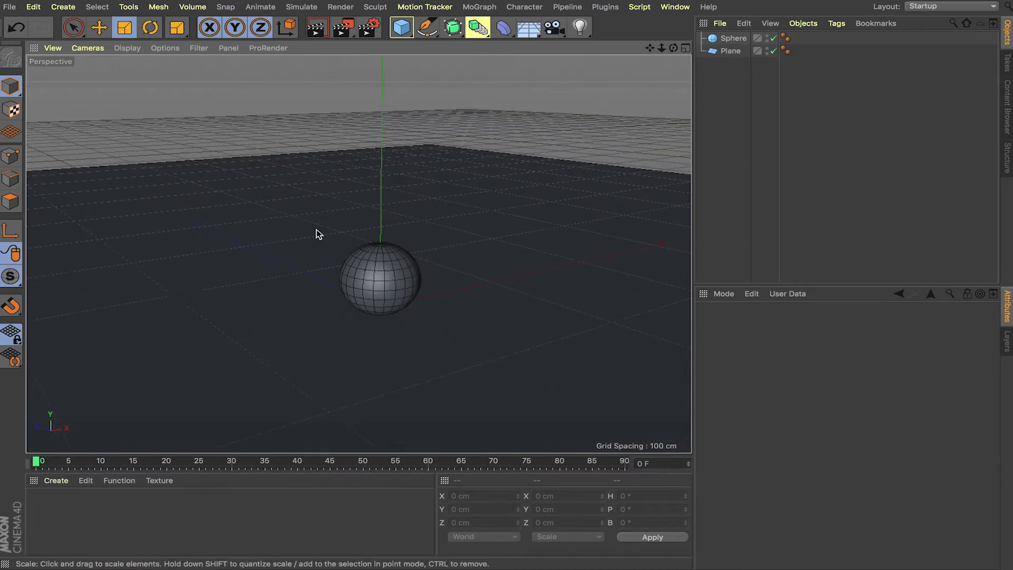
{"action": "left_click_drag", "start_coordinate": [401, 26], "coordinate": [508, 44]}
{"action": "left_click_drag", "start_coordinate": [307, 278], "coordinate": [330, 285]}
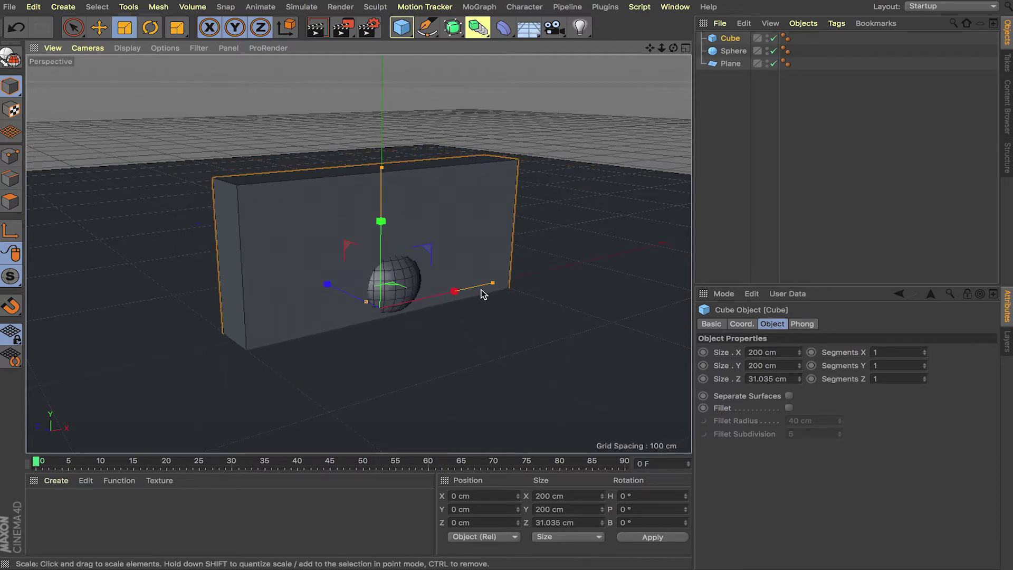
- Scale the cube to a 7 × 200 × 21 cm post and move it left of the sphere
{"action": "left_click_drag", "start_coordinate": [499, 289], "coordinate": [372, 303]}
{"action": "left_click_drag", "start_coordinate": [452, 298], "coordinate": [391, 334], "text": "alt"}
{"action": "left_click_drag", "start_coordinate": [386, 293], "coordinate": [289, 290]}
{"action": "key", "text": "e"}
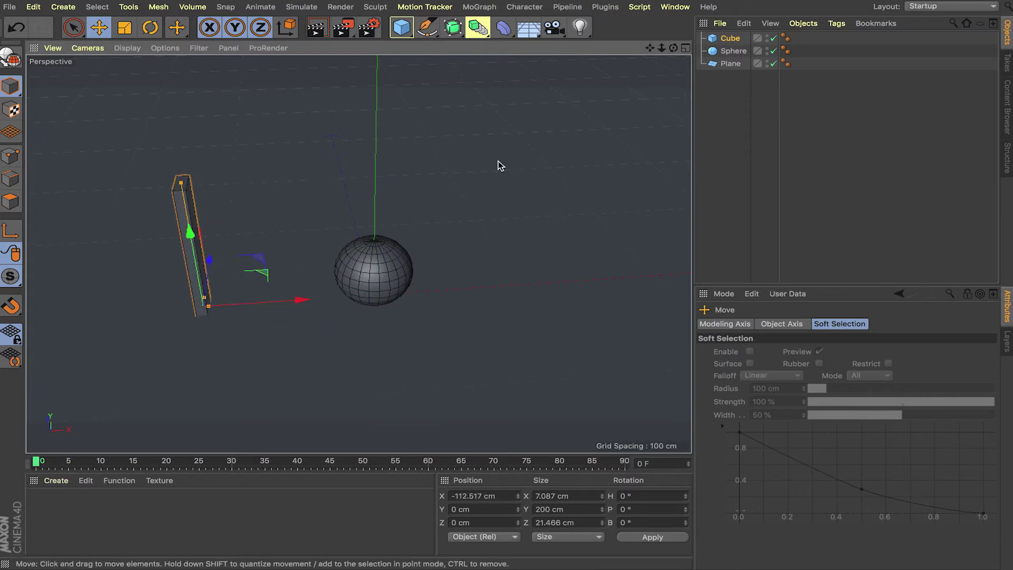
{"action": "left_click", "coordinate": [473, 7]}
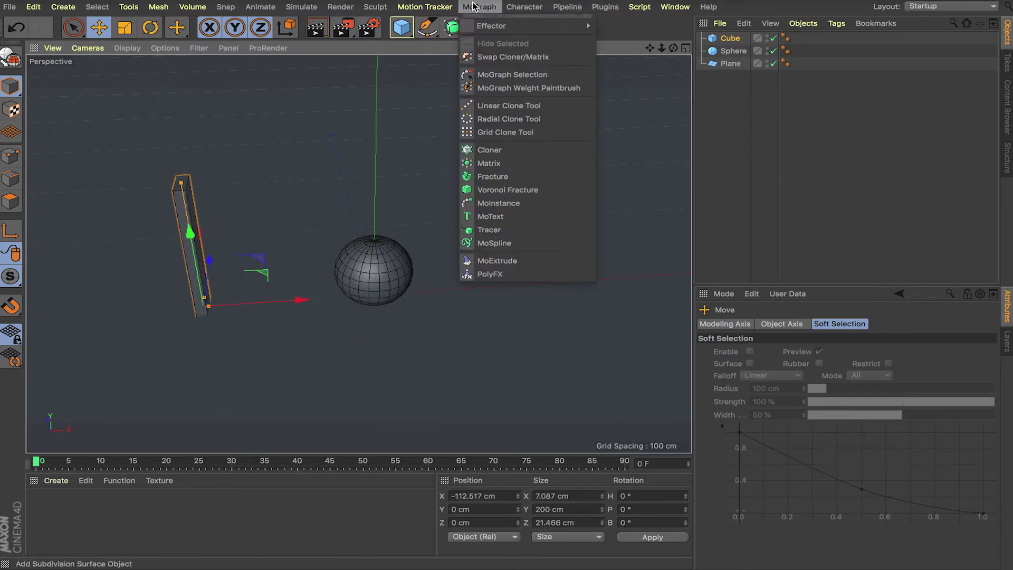
- Put the cube under a new Cloner with P.Y 0, P.X 30 cm and Count 12
{"action": "left_click", "coordinate": [511, 150]}
{"action": "left_click", "coordinate": [732, 53]}
{"action": "left_click_drag", "start_coordinate": [732, 54], "coordinate": [733, 38]}
{"action": "scroll", "coordinate": [566, 150], "scroll_direction": "down", "scroll_amount": 5}
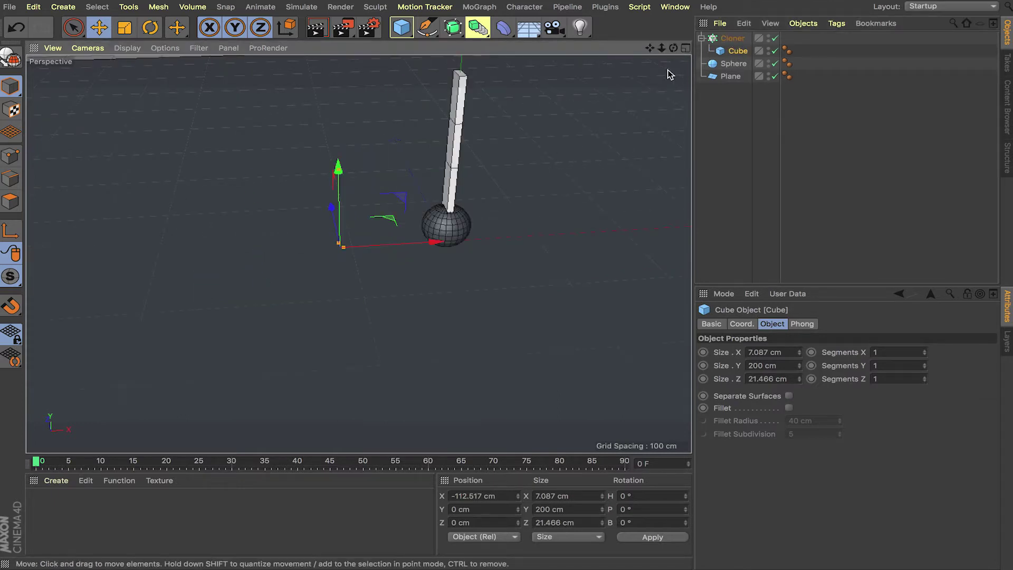
{"action": "left_click", "coordinate": [731, 39]}
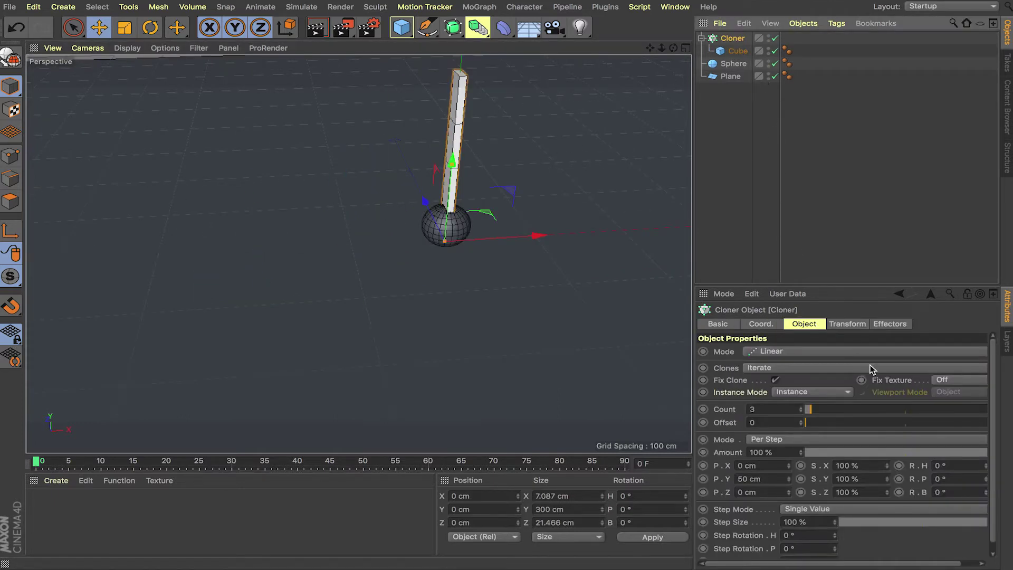
{"action": "double_click", "coordinate": [770, 479]}
{"action": "type", "text": "0"}
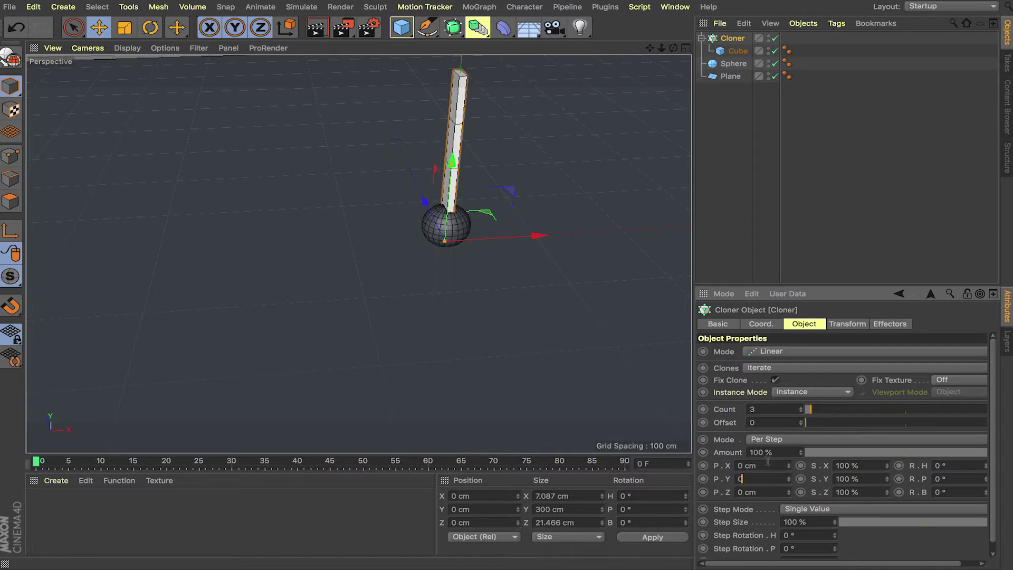
{"action": "left_click", "coordinate": [767, 463]}
{"action": "left_click_drag", "start_coordinate": [789, 466], "coordinate": [789, 451]}
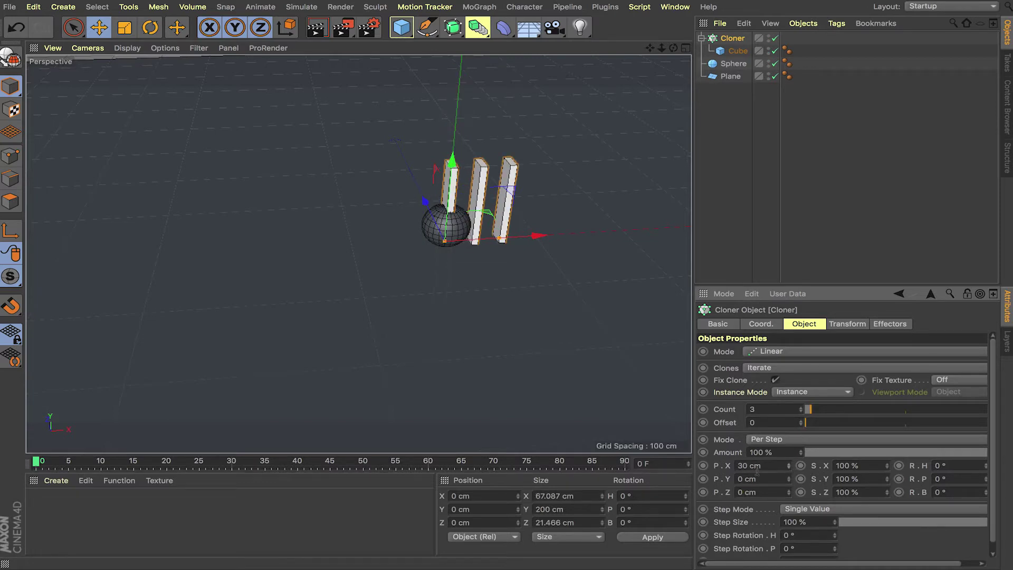
{"action": "left_click_drag", "start_coordinate": [806, 408], "coordinate": [801, 411]}
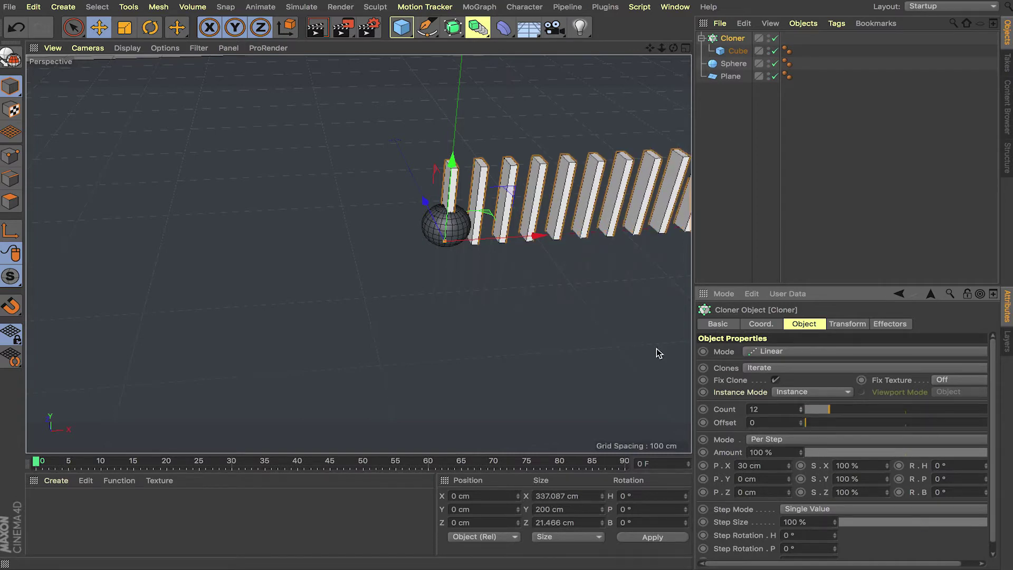
- Move the row of 12 slats left, toward the camera and up beside the sphere
{"action": "middle_click_drag", "start_coordinate": [520, 306], "coordinate": [421, 310], "text": "alt"}
{"action": "left_click_drag", "start_coordinate": [422, 252], "coordinate": [283, 244]}
{"action": "left_click_drag", "start_coordinate": [370, 242], "coordinate": [532, 253], "text": "alt"}
{"action": "left_click_drag", "start_coordinate": [322, 297], "coordinate": [194, 268]}
{"action": "left_click_drag", "start_coordinate": [236, 227], "coordinate": [226, 222]}
{"action": "left_click_drag", "start_coordinate": [332, 167], "coordinate": [358, 193], "text": "alt"}
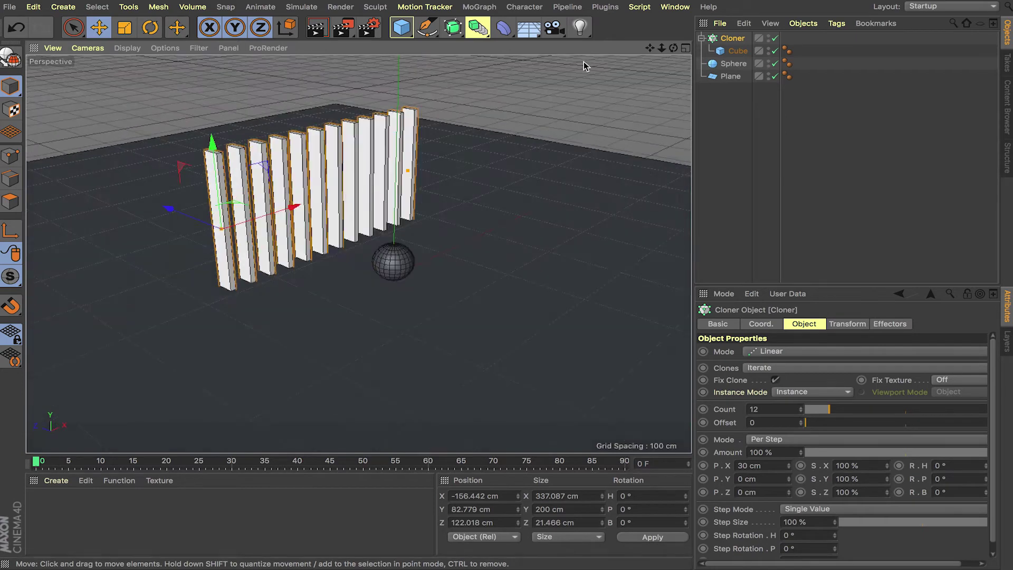
{"action": "left_click", "coordinate": [580, 27]}
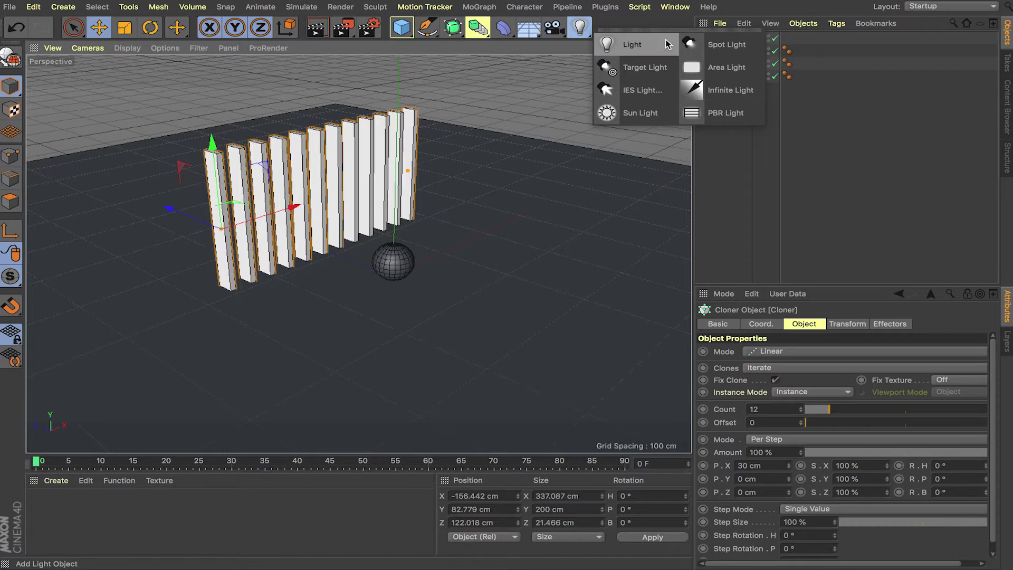
- Add a Light and place it at about Y 88 cm, Z 241 cm behind the slats
{"action": "left_click", "coordinate": [638, 49]}
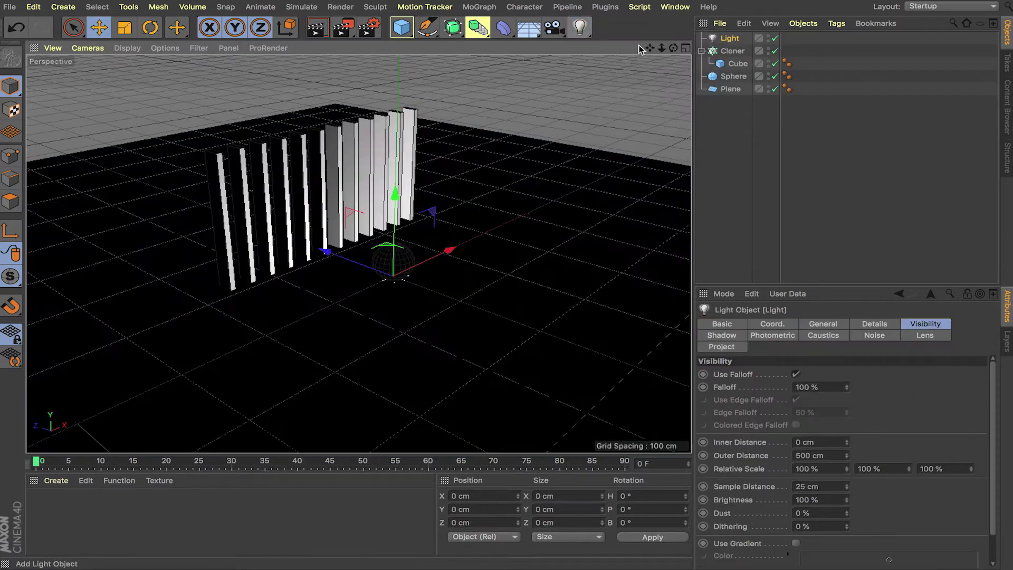
{"action": "left_click_drag", "start_coordinate": [394, 208], "coordinate": [394, 123]}
{"action": "mouse_move", "coordinate": [373, 175]}
{"action": "left_mouse_down"}
{"action": "mouse_move", "coordinate": [245, 140]}
{"action": "mouse_move", "coordinate": [376, 154]}
{"action": "left_mouse_up"}
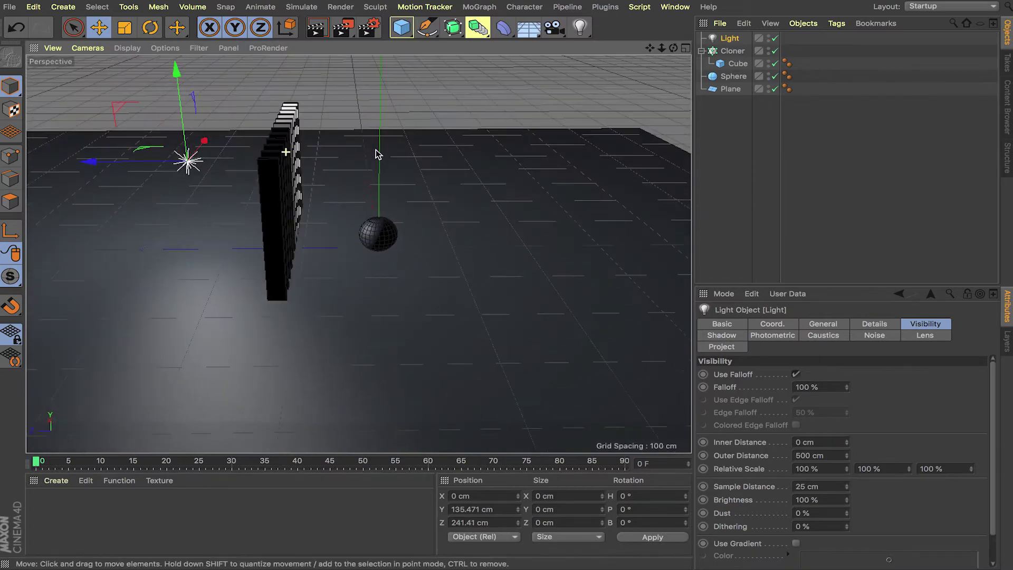
{"action": "mouse_move", "coordinate": [178, 125]}
{"action": "left_mouse_down"}
{"action": "mouse_move", "coordinate": [191, 155]}
{"action": "mouse_move", "coordinate": [229, 140]}
{"action": "mouse_move", "coordinate": [294, 143]}
{"action": "mouse_move", "coordinate": [228, 139]}
{"action": "left_mouse_up"}
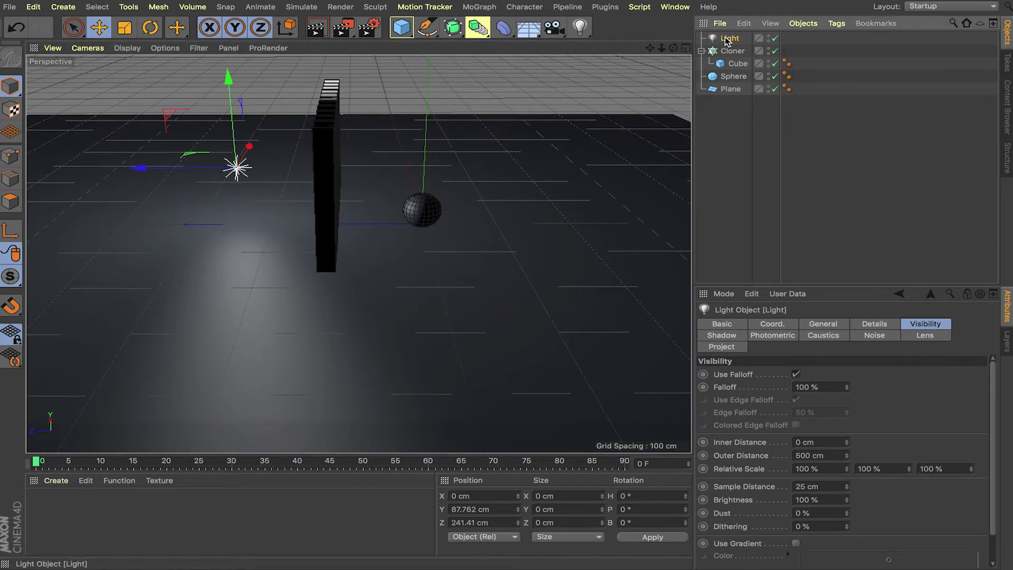
- Set the light's Visible Light to Volumetric and orbit to inspect its glow around the slats
{"action": "left_click", "coordinate": [828, 325]}
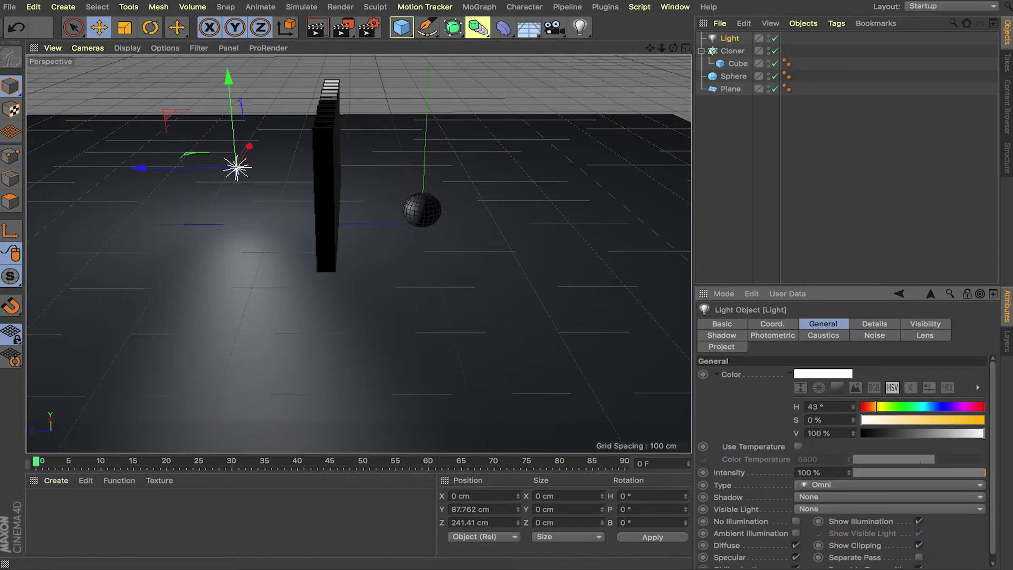
{"action": "scroll", "coordinate": [992, 380], "scroll_direction": "down", "scroll_amount": 1}
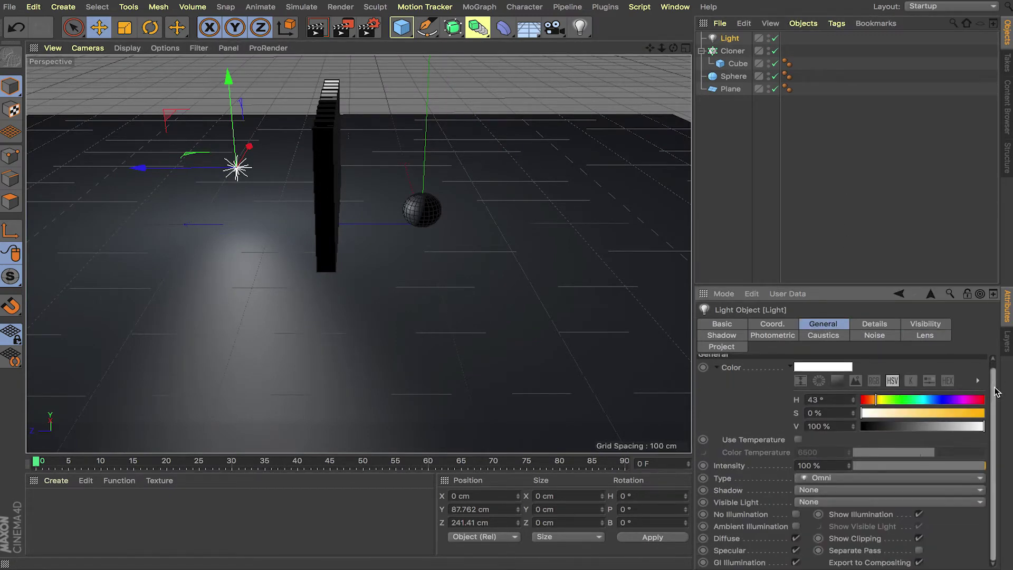
{"action": "left_click", "coordinate": [816, 502]}
{"action": "left_click", "coordinate": [847, 541]}
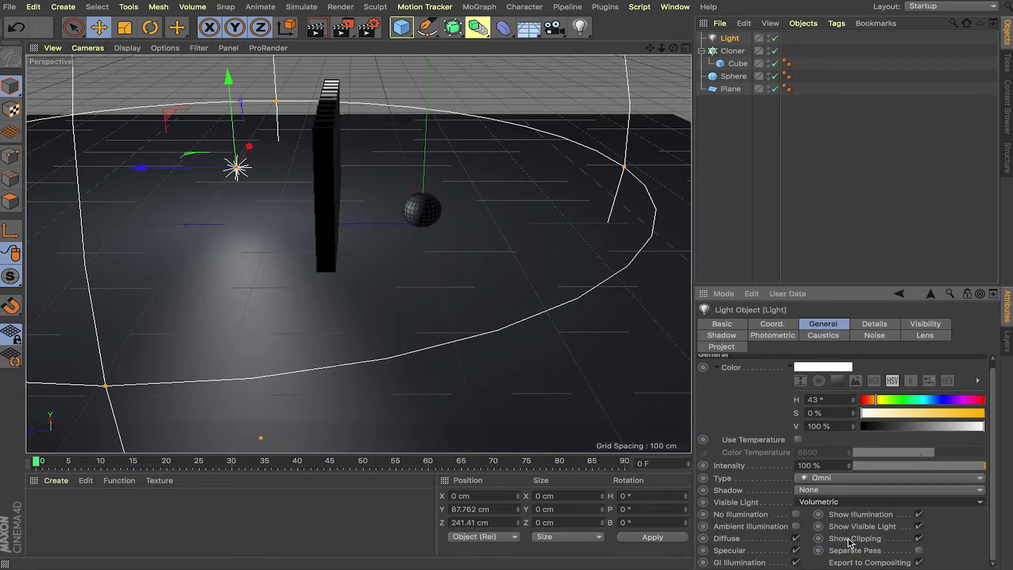
{"action": "left_click_drag", "start_coordinate": [616, 205], "coordinate": [542, 196], "text": "alt"}
{"action": "scroll", "coordinate": [556, 212], "scroll_direction": "down", "scroll_amount": 3}
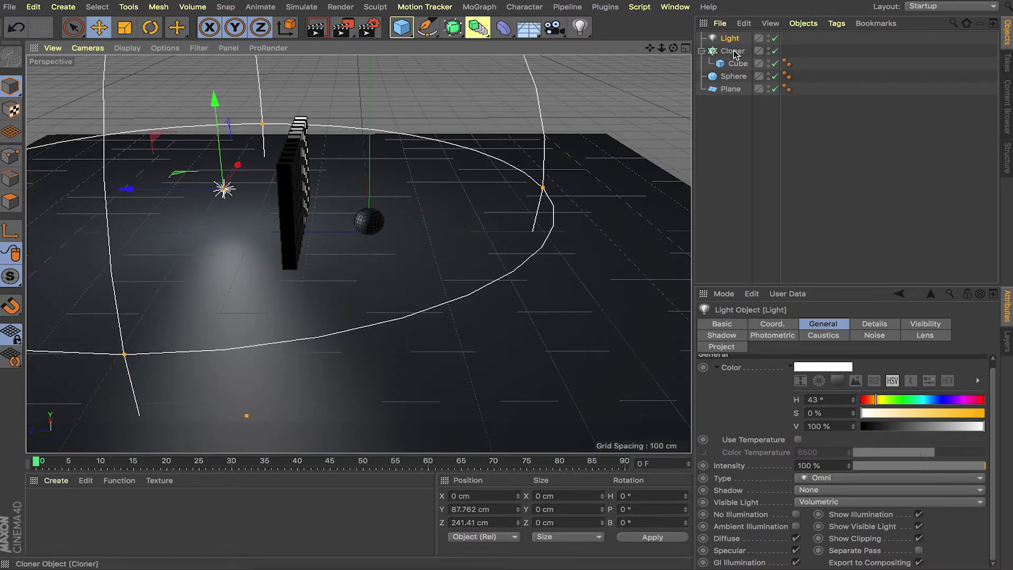
{"action": "left_click", "coordinate": [732, 37]}
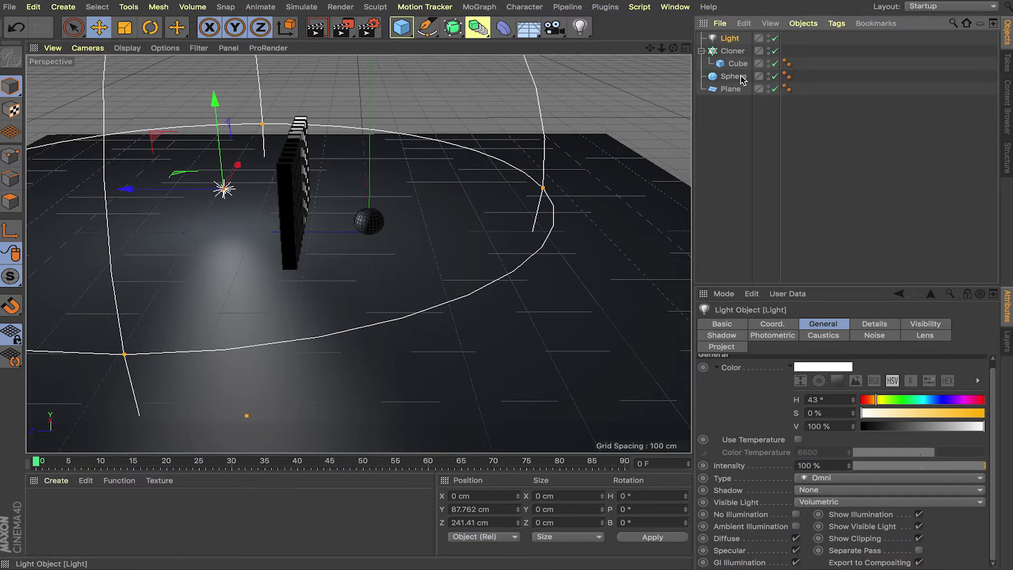
{"action": "left_click", "coordinate": [876, 325]}
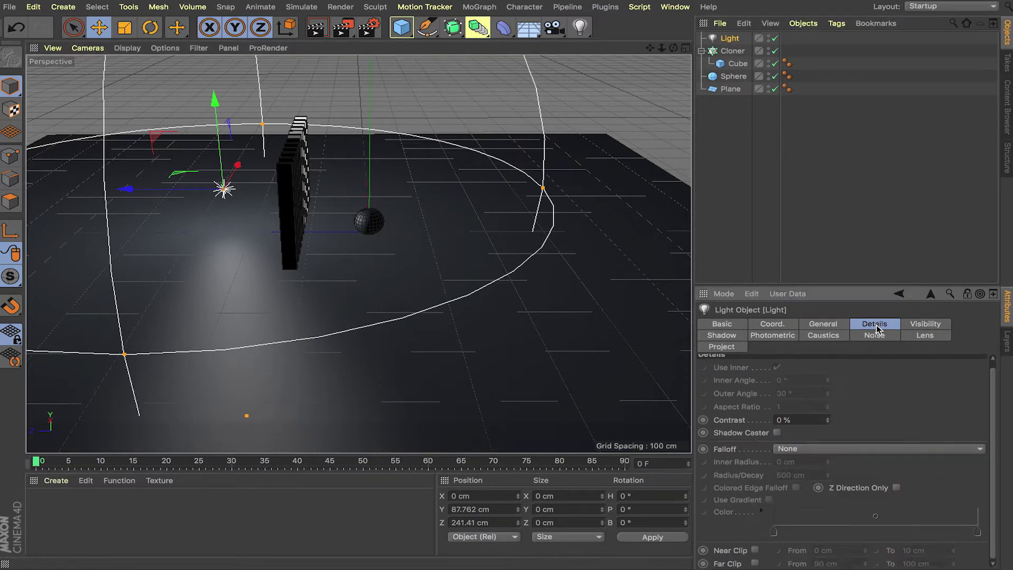
- Give the light Inverse Square falloff of about 412 cm and move it to Y 82, Z 254.5 cm
{"action": "left_click", "coordinate": [838, 447]}
{"action": "left_click", "coordinate": [828, 473]}
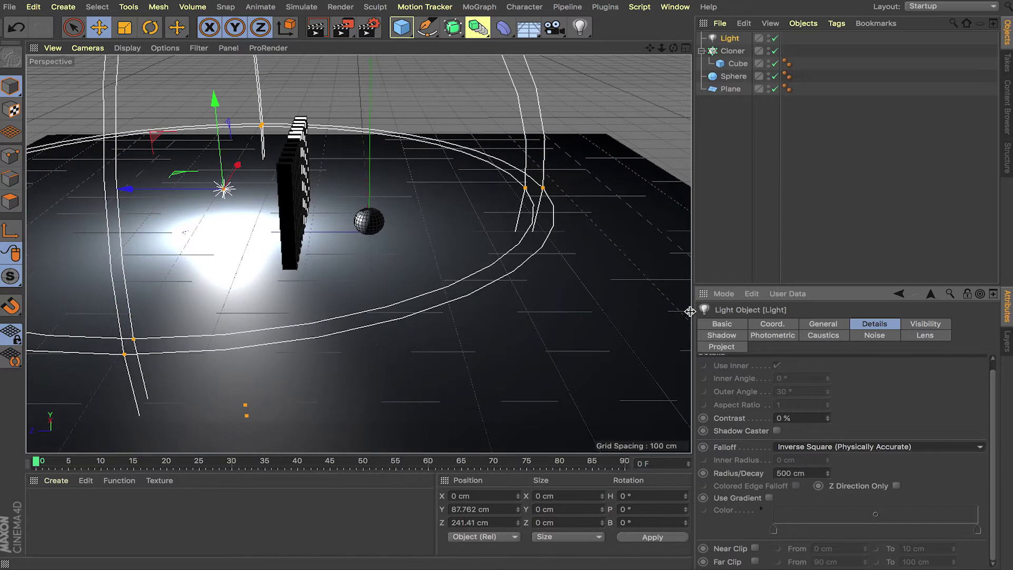
{"action": "left_click_drag", "start_coordinate": [512, 190], "coordinate": [472, 189]}
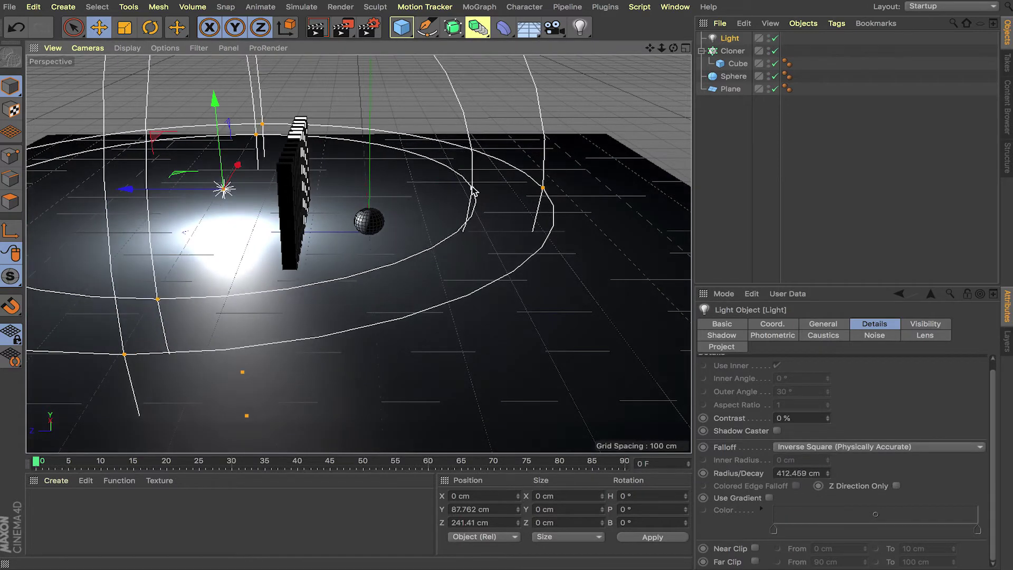
{"action": "left_click_drag", "start_coordinate": [217, 149], "coordinate": [240, 142]}
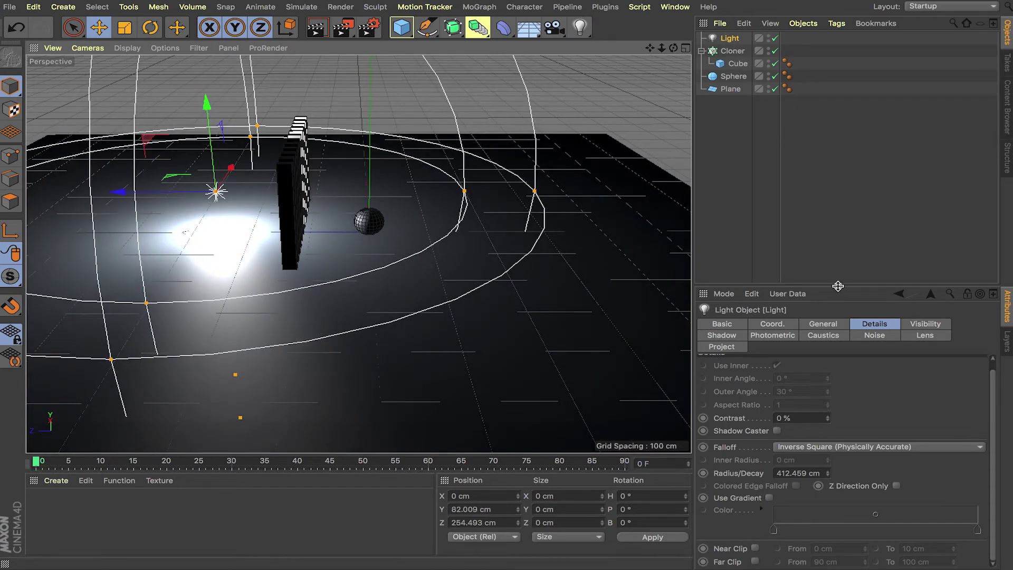
- Tint the light warm yellow with hue 43° and saturation 46%
{"action": "left_click", "coordinate": [834, 325]}
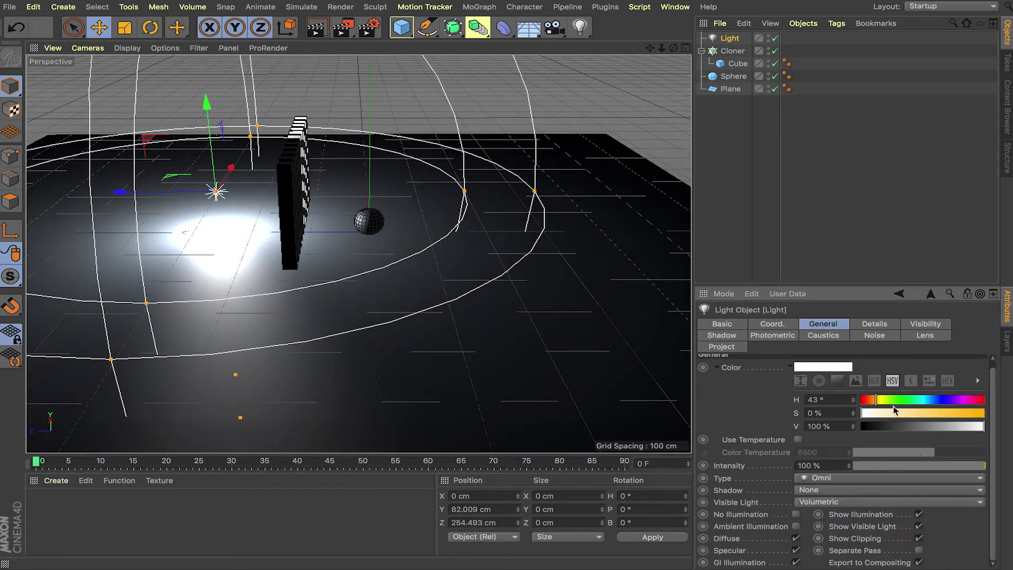
{"action": "left_click", "coordinate": [916, 414]}
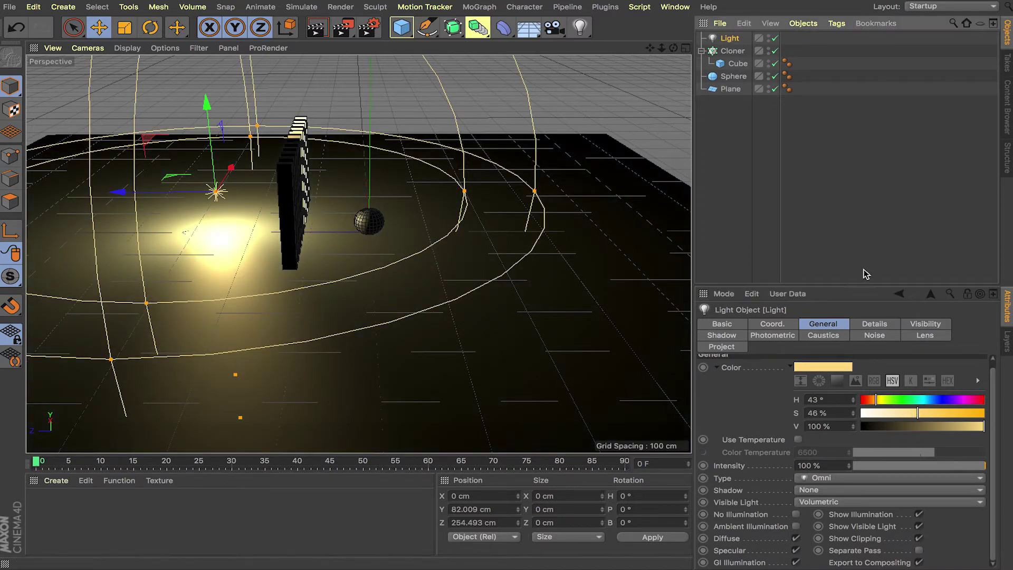
{"action": "left_click", "coordinate": [930, 326]}
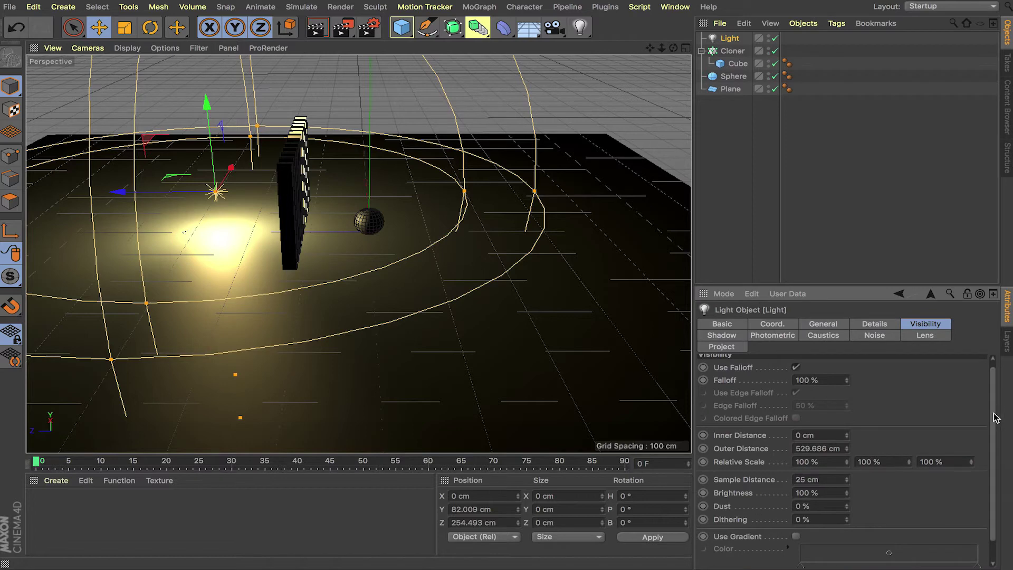
{"action": "left_click_drag", "start_coordinate": [993, 416], "coordinate": [992, 376]}
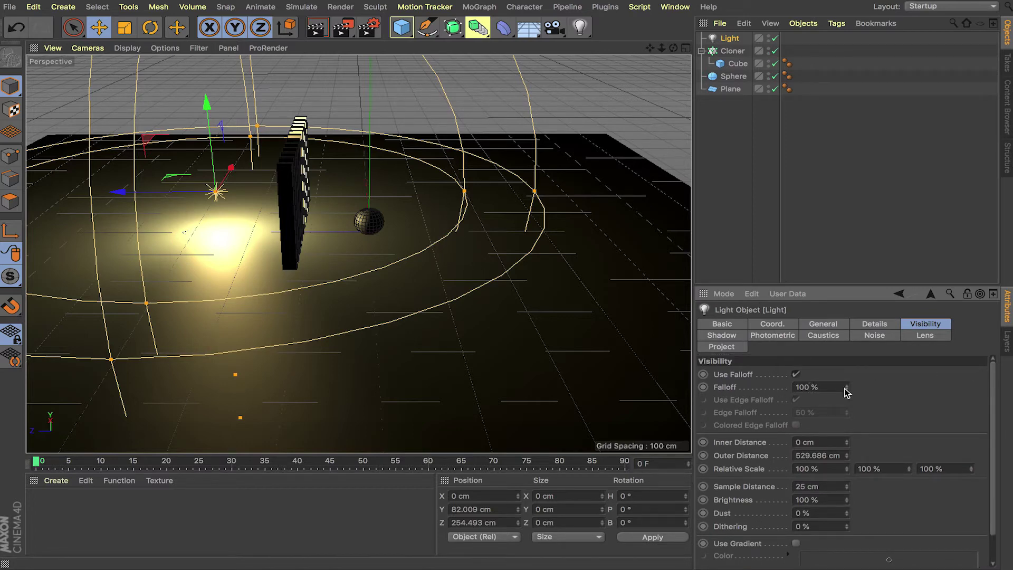
{"action": "left_click_drag", "start_coordinate": [847, 388], "coordinate": [812, 390]}
{"action": "left_click_drag", "start_coordinate": [847, 442], "coordinate": [824, 446]}
{"action": "left_click_drag", "start_coordinate": [992, 415], "coordinate": [1002, 463]}
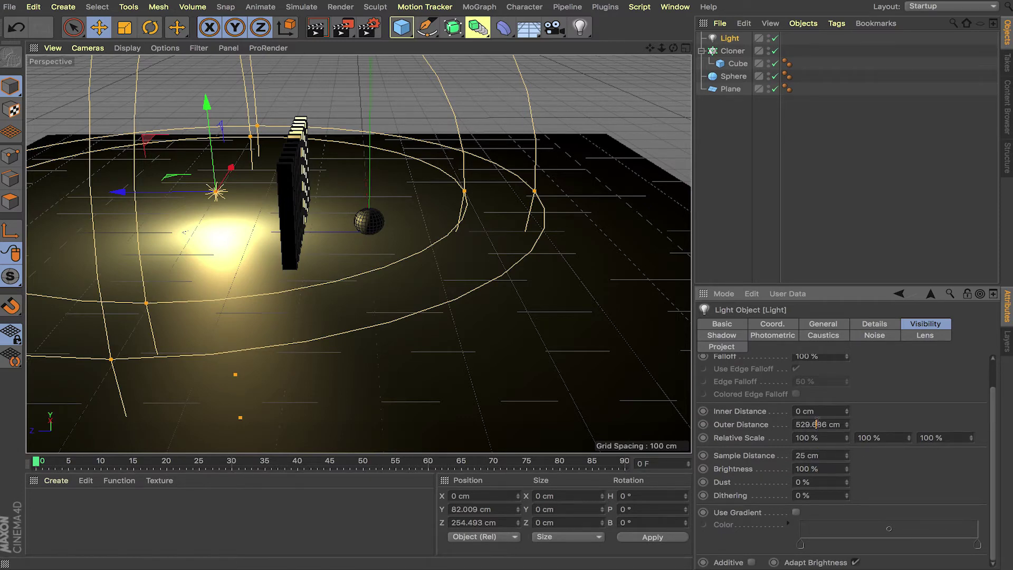
{"action": "left_click_drag", "start_coordinate": [996, 450], "coordinate": [992, 413]}
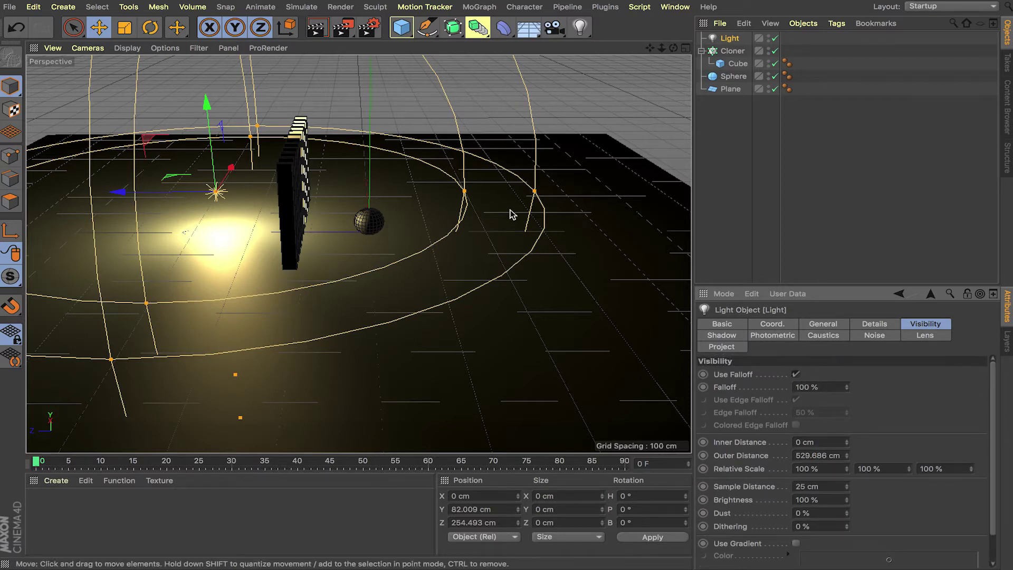
{"action": "left_click", "coordinate": [758, 139]}
- Render a close-up of the warm-lit sphere and slats in Picture Viewer, then close it
{"action": "scroll", "coordinate": [380, 241], "scroll_direction": "down", "scroll_amount": 3}
{"action": "scroll", "coordinate": [369, 227], "scroll_direction": "up", "scroll_amount": 5}
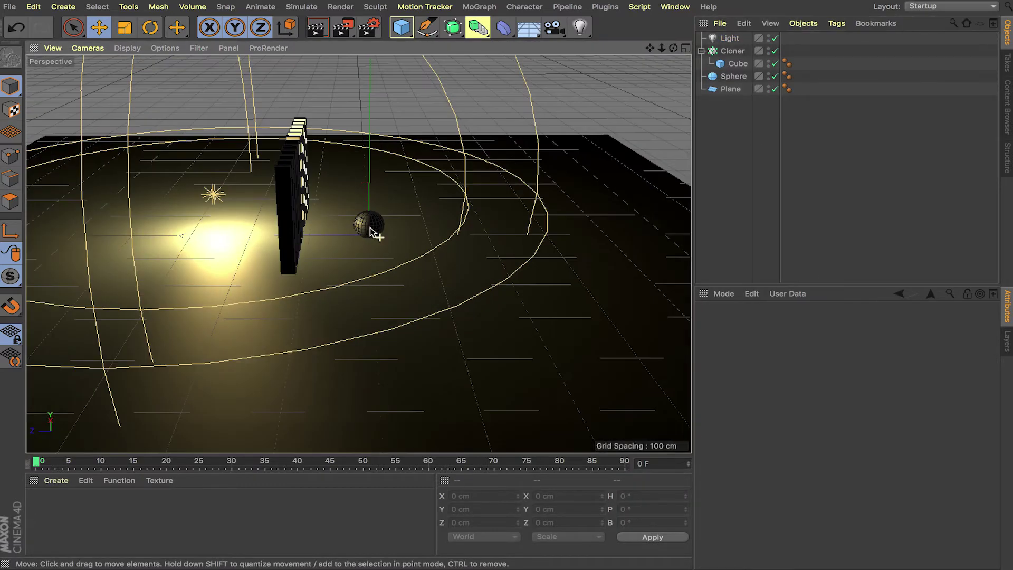
{"action": "scroll", "coordinate": [378, 227], "scroll_direction": "up", "scroll_amount": 5}
{"action": "left_click_drag", "start_coordinate": [343, 208], "coordinate": [315, 167], "text": "alt"}
{"action": "left_click", "coordinate": [343, 28]}
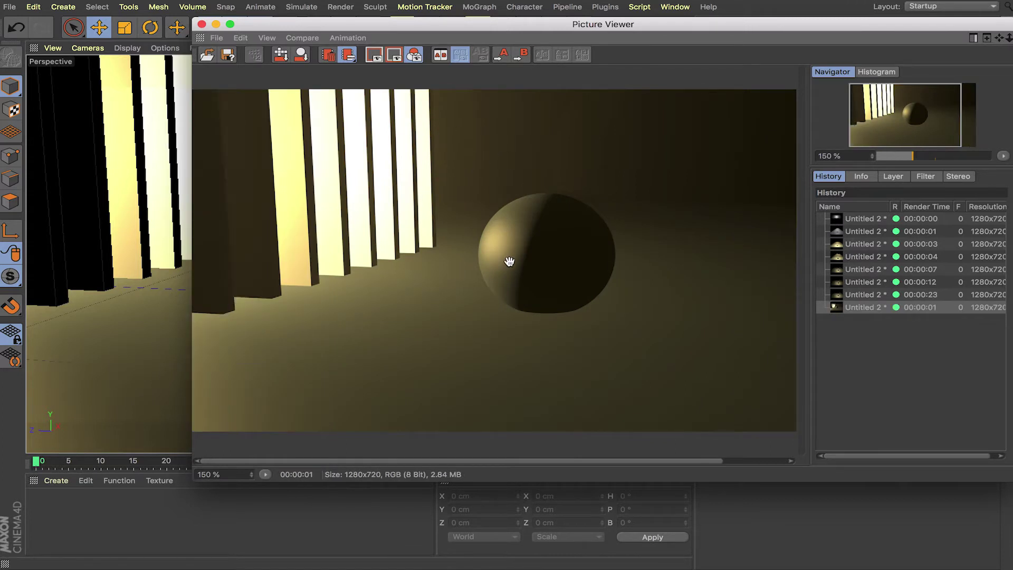
{"action": "scroll", "coordinate": [509, 261], "scroll_direction": "down", "scroll_amount": 2}
{"action": "scroll", "coordinate": [509, 260], "scroll_direction": "up", "scroll_amount": 1}
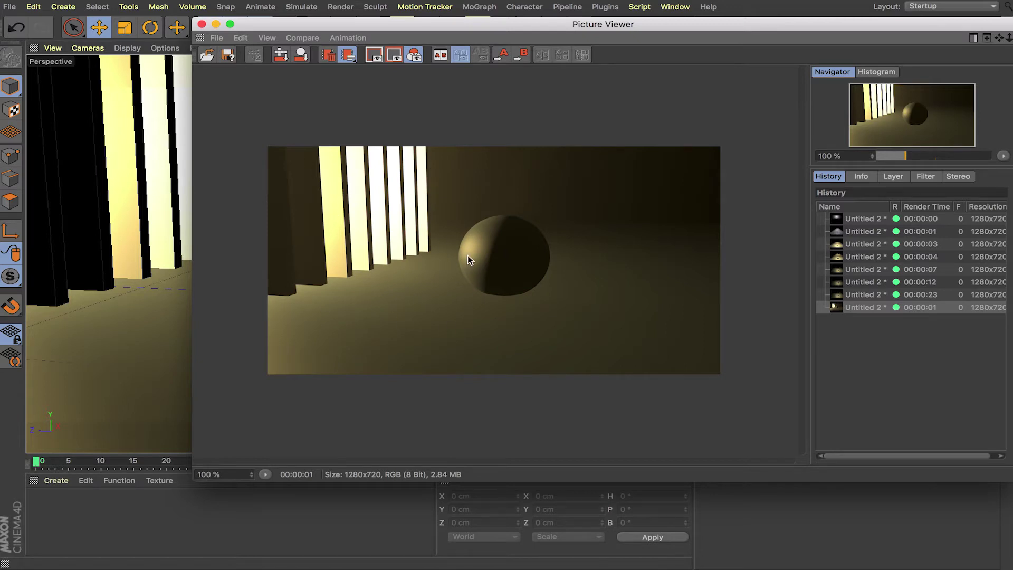
{"action": "left_click", "coordinate": [201, 24]}
{"action": "left_click", "coordinate": [354, 241]}
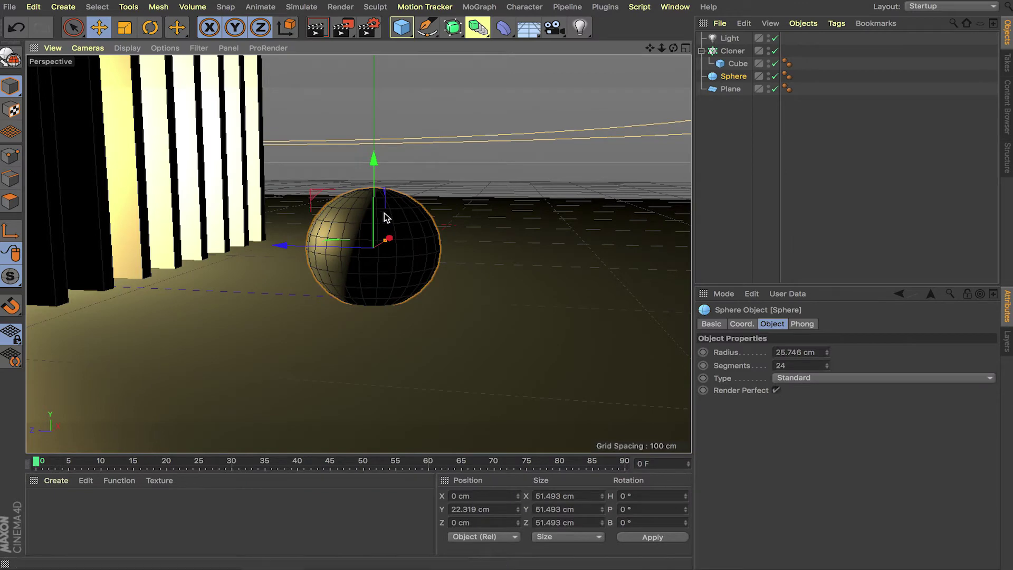
- Raise the sphere to Y 23.3 cm, reframe the slats from above, and reselect the light
{"action": "left_click_drag", "start_coordinate": [374, 211], "coordinate": [377, 198]}
{"action": "scroll", "coordinate": [343, 237], "scroll_direction": "down", "scroll_amount": 5}
{"action": "scroll", "coordinate": [338, 218], "scroll_direction": "down", "scroll_amount": 5}
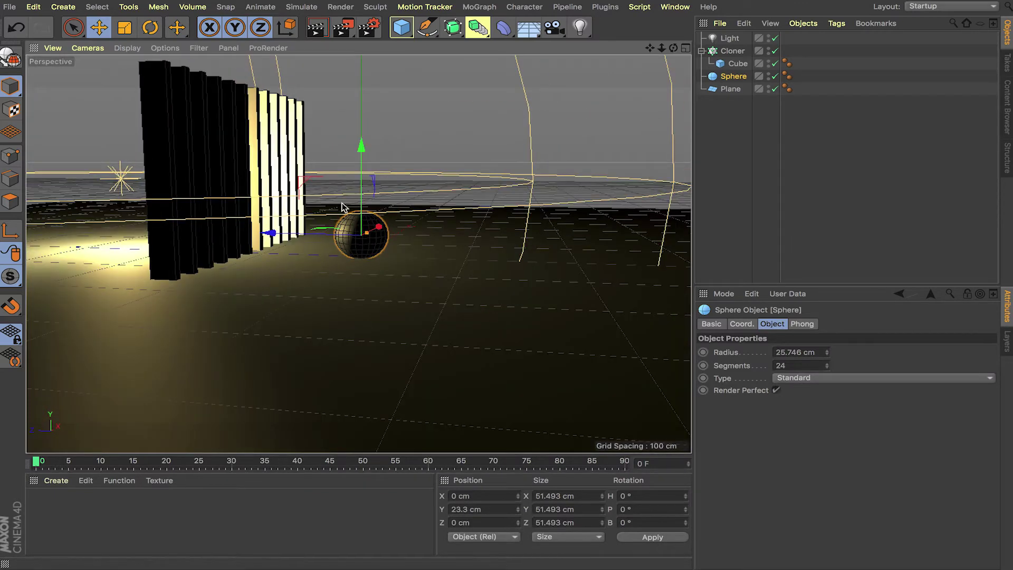
{"action": "left_click", "coordinate": [231, 198]}
{"action": "middle_click_drag", "start_coordinate": [312, 237], "coordinate": [378, 212], "text": "alt"}
{"action": "left_click_drag", "start_coordinate": [379, 215], "coordinate": [365, 291], "text": "alt"}
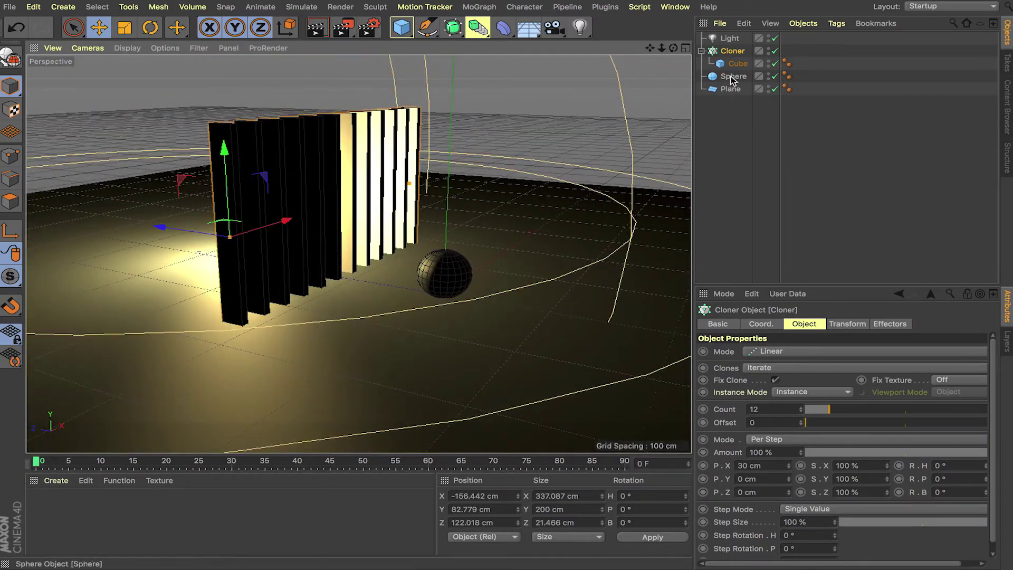
{"action": "left_click", "coordinate": [730, 38]}
{"action": "left_click", "coordinate": [823, 325]}
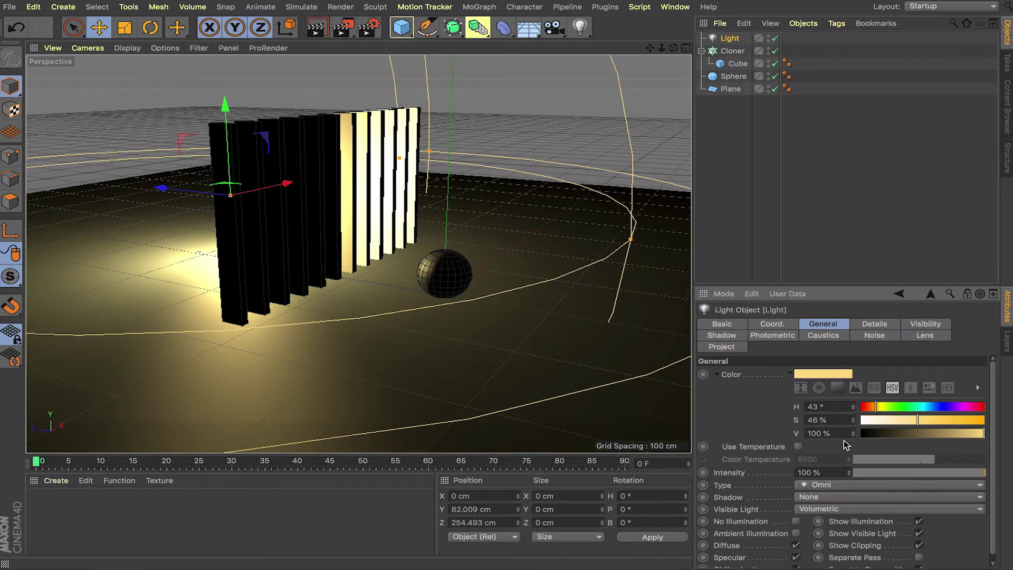
- Set the light's Shadow type to Area
{"action": "left_click", "coordinate": [820, 499]}
{"action": "left_click", "coordinate": [828, 546]}
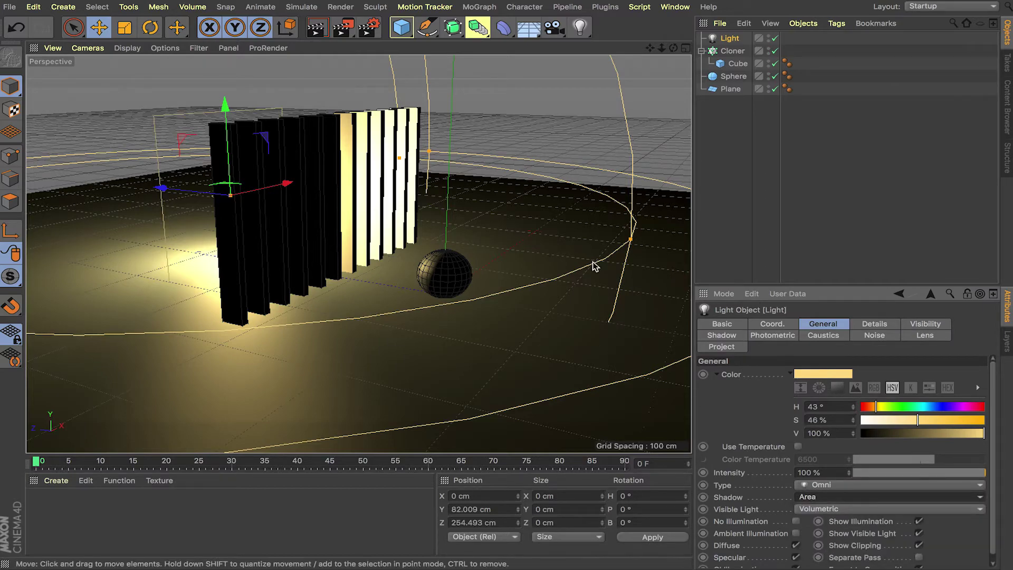
{"action": "scroll", "coordinate": [373, 251], "scroll_direction": "down", "scroll_amount": 5}
{"action": "scroll", "coordinate": [373, 251], "scroll_direction": "up", "scroll_amount": 5}
{"action": "scroll", "coordinate": [373, 252], "scroll_direction": "down", "scroll_amount": 4}
{"action": "scroll", "coordinate": [374, 252], "scroll_direction": "up", "scroll_amount": 3}
- Orbit to a low close-up of the sphere and render it to Picture Viewer
{"action": "left_click_drag", "start_coordinate": [453, 272], "coordinate": [384, 235], "text": "alt"}
{"action": "scroll", "coordinate": [393, 248], "scroll_direction": "down", "scroll_amount": 4}
{"action": "scroll", "coordinate": [390, 250], "scroll_direction": "up", "scroll_amount": 15}
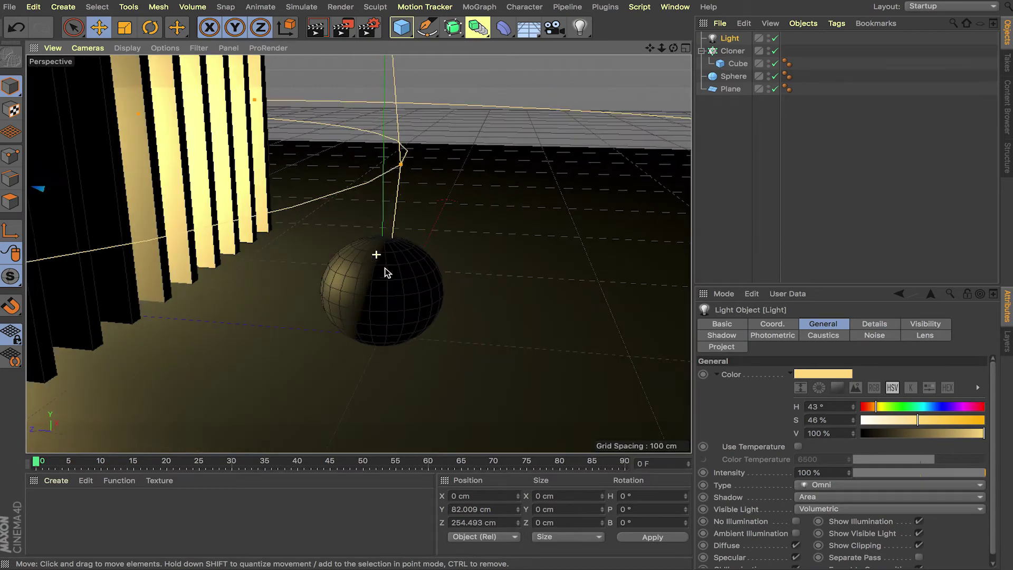
{"action": "left_click_drag", "start_coordinate": [387, 272], "coordinate": [358, 240], "text": "alt"}
{"action": "scroll", "coordinate": [394, 256], "scroll_direction": "down", "scroll_amount": 3}
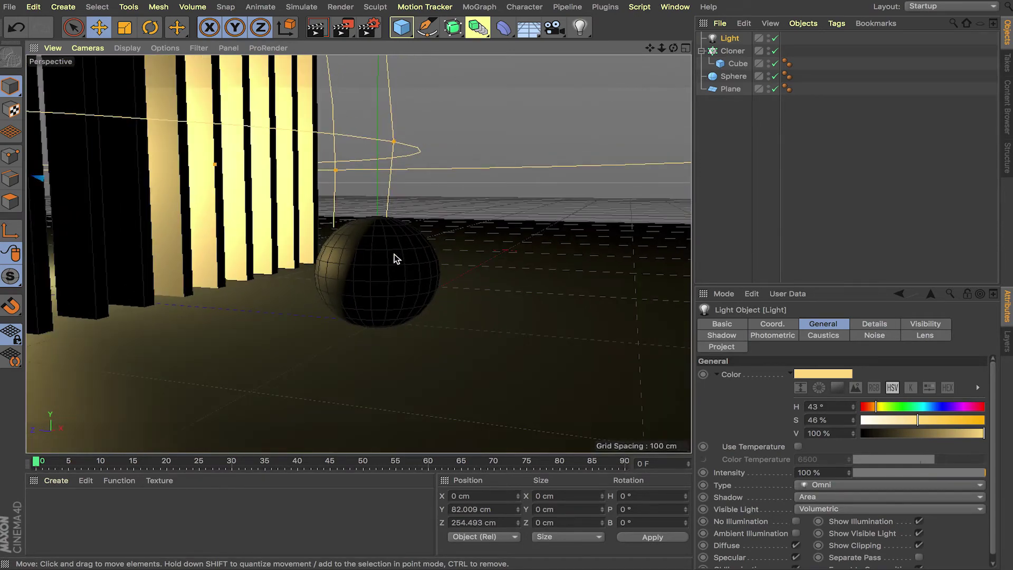
{"action": "left_click", "coordinate": [342, 30]}
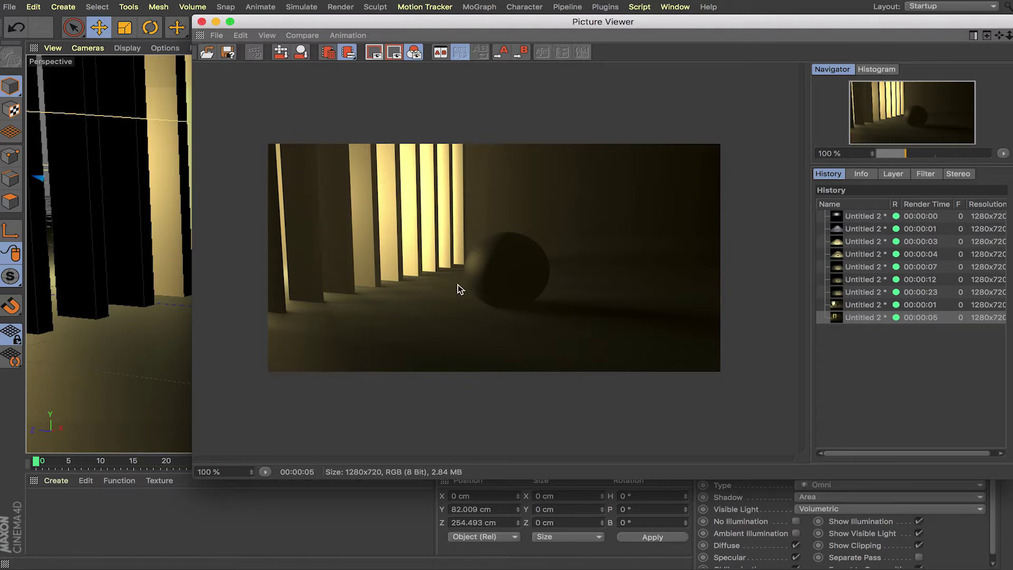
- Close the area-shadow render and set the light's Intensity to 125%
{"action": "left_click", "coordinate": [202, 21]}
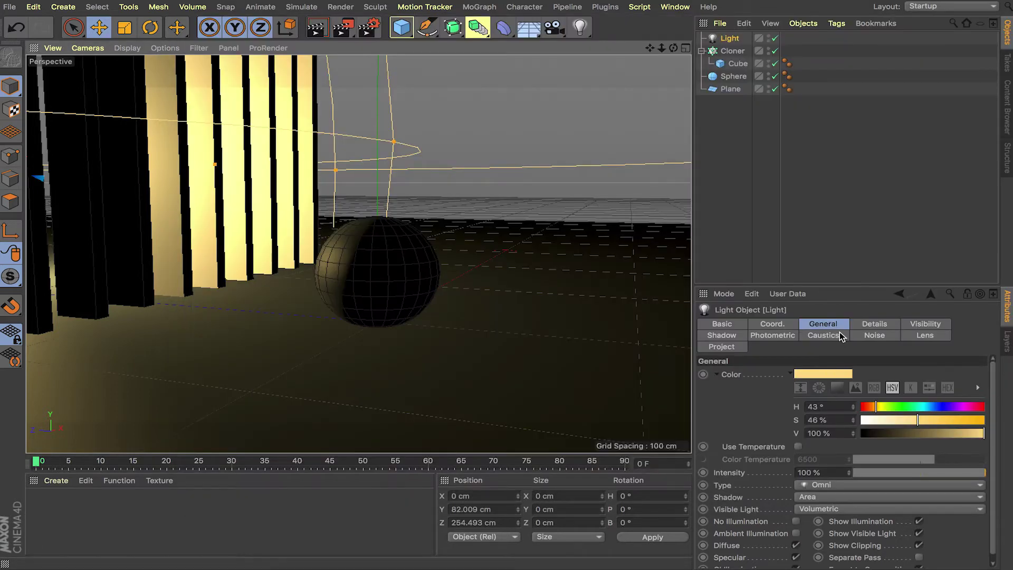
{"action": "double_click", "coordinate": [828, 472]}
{"action": "type", "text": "125"}
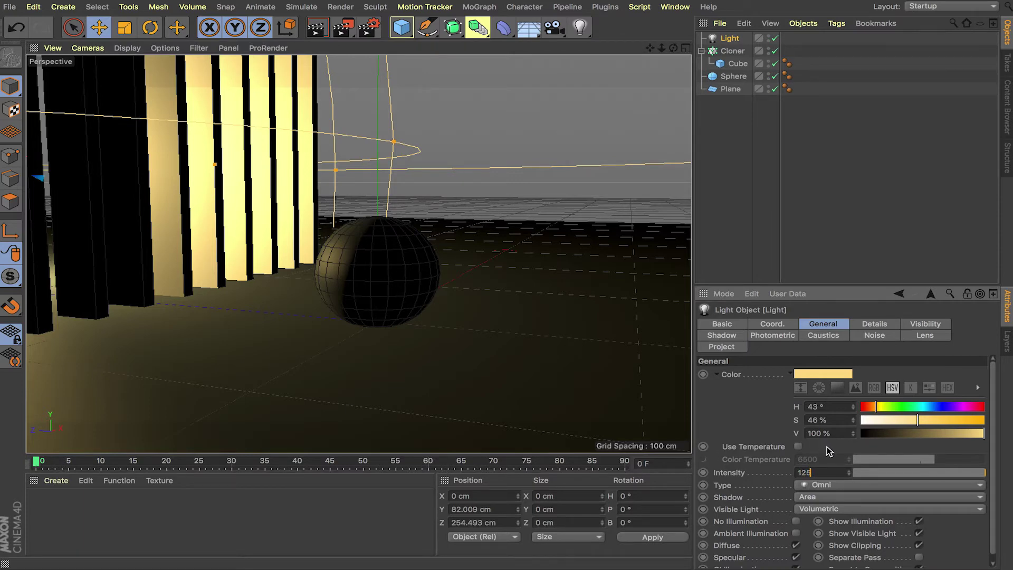
{"action": "key", "text": "Return"}
{"action": "left_click", "coordinate": [911, 322]}
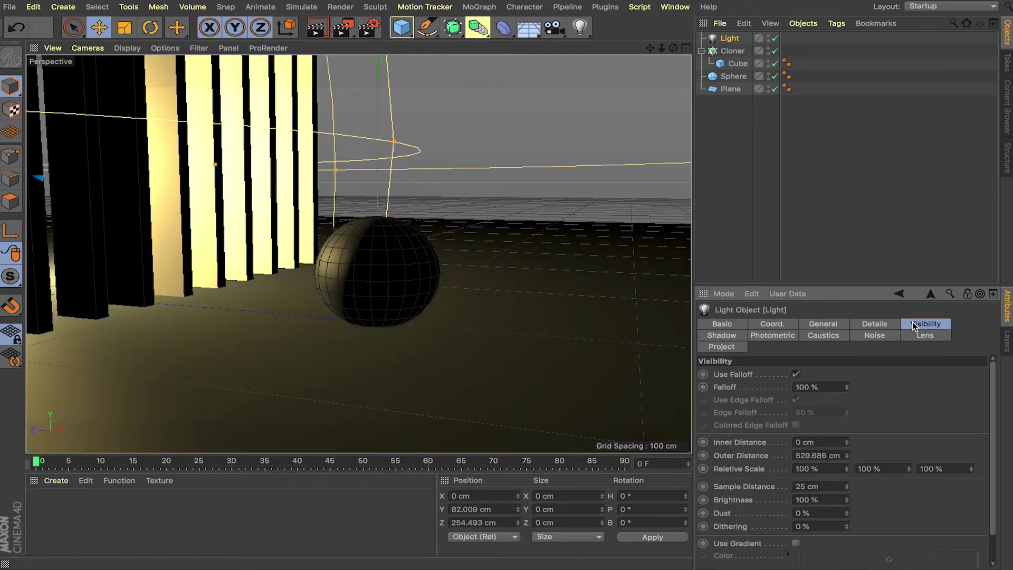
- Give the volumetric light a 10 cm sample distance and 25% dust, then show its Noise settings
{"action": "left_click_drag", "start_coordinate": [994, 387], "coordinate": [1004, 445]}
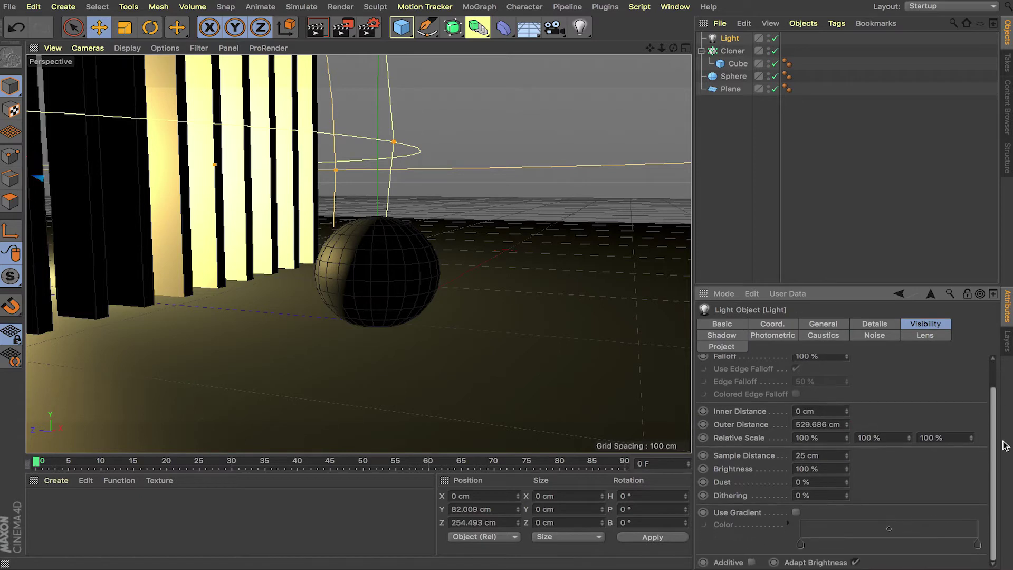
{"action": "double_click", "coordinate": [825, 457]}
{"action": "type", "text": "10"}
{"action": "left_click", "coordinate": [815, 468]}
{"action": "double_click", "coordinate": [826, 482]}
{"action": "type", "text": "25"}
{"action": "key", "text": "Tab"}
{"action": "scroll", "coordinate": [990, 451], "scroll_direction": "up", "scroll_amount": 2}
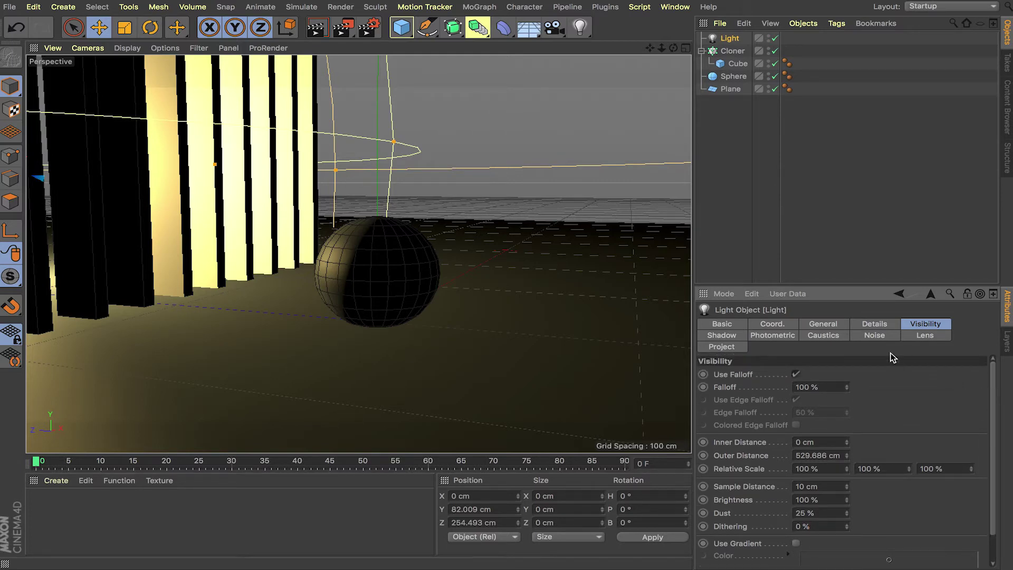
{"action": "left_click", "coordinate": [876, 336]}
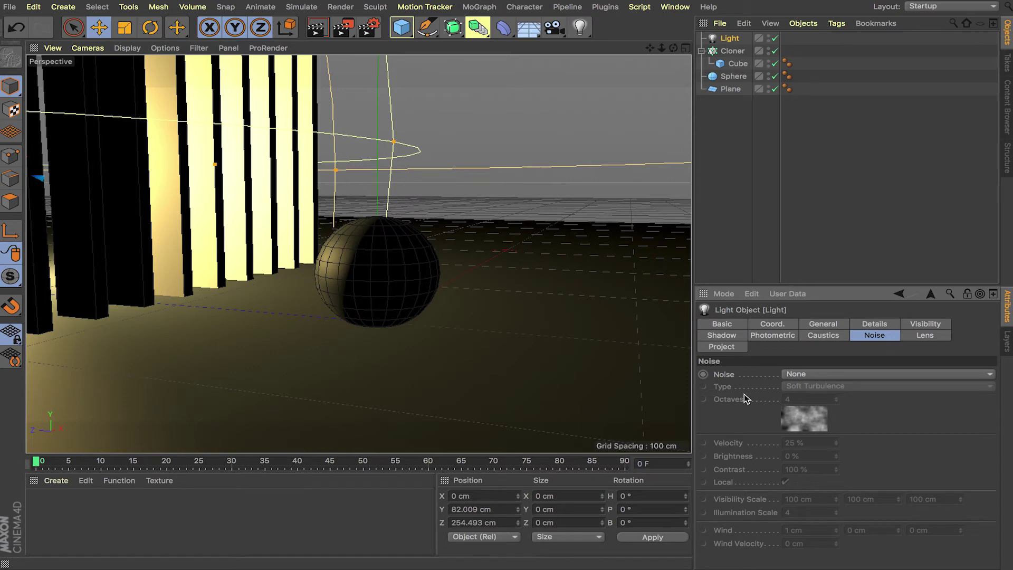
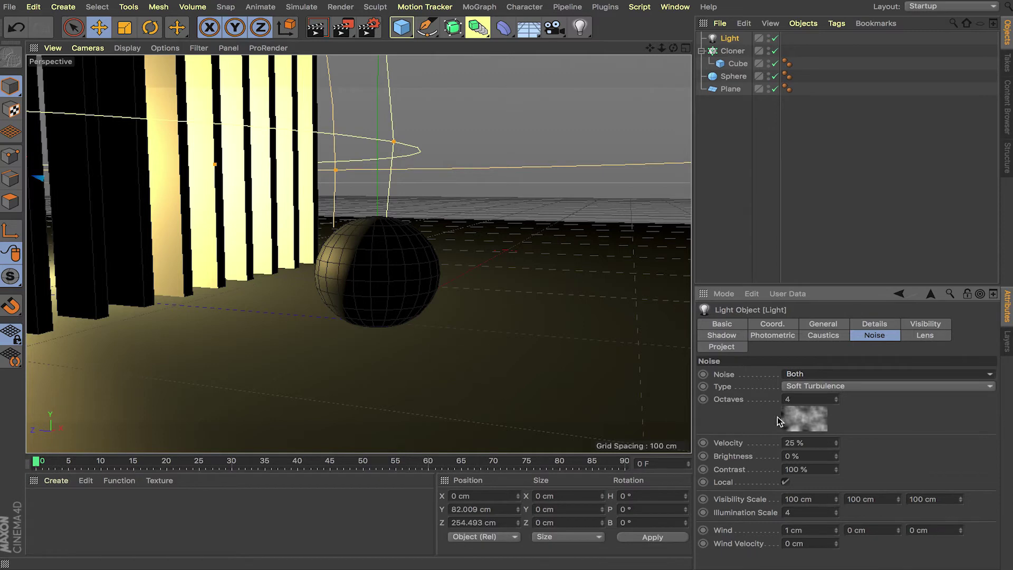
- Open the light's Noise Type dropdown, currently on Soft Turbulence, to pick another type
{"action": "left_click", "coordinate": [819, 386]}
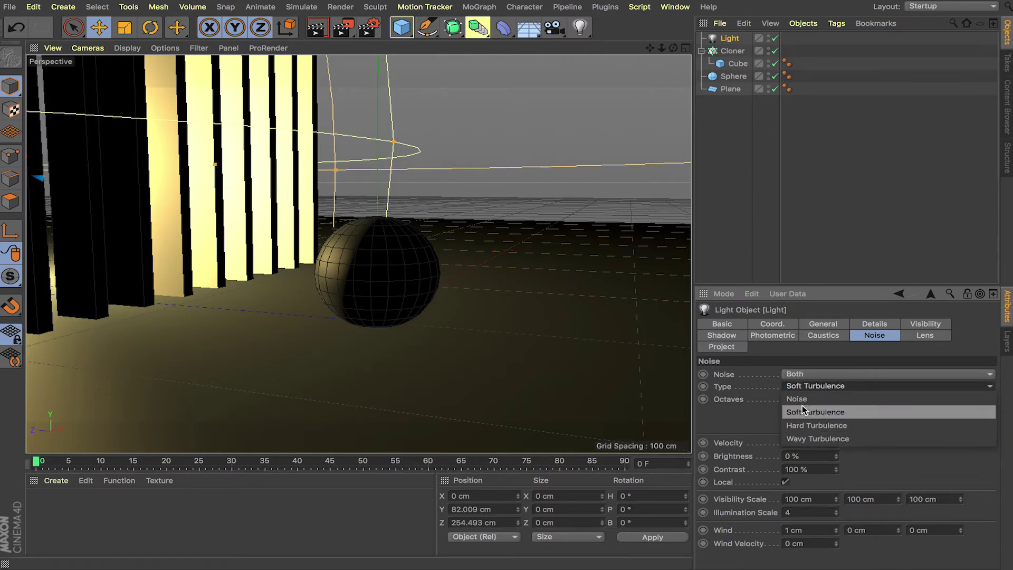
- Switch the light's noise to Wavy Turbulence with 35% velocity
{"action": "left_click", "coordinate": [824, 439]}
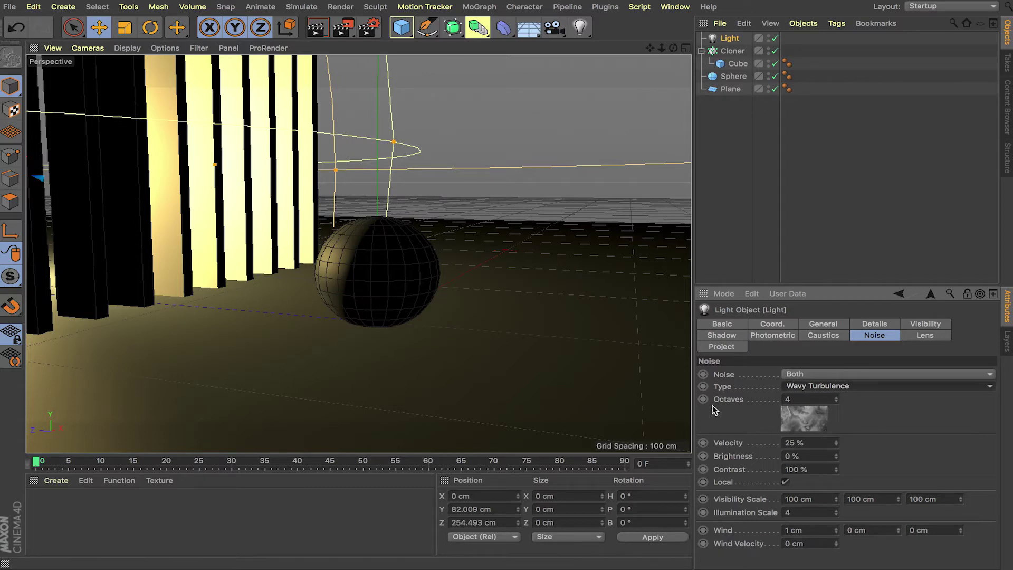
{"action": "left_click", "coordinate": [812, 443]}
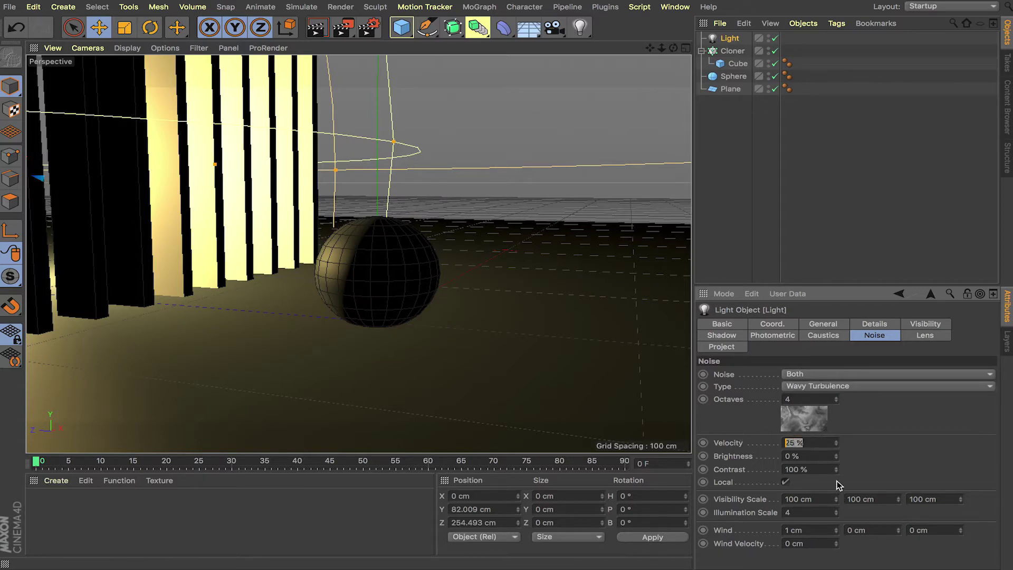
{"action": "type", "text": "35"}
{"action": "left_click", "coordinate": [820, 457]}
- Set the noise brightness to 15% and contrast to 150%
{"action": "double_click", "coordinate": [824, 455]}
{"action": "type", "text": "15"}
{"action": "key", "text": "Return"}
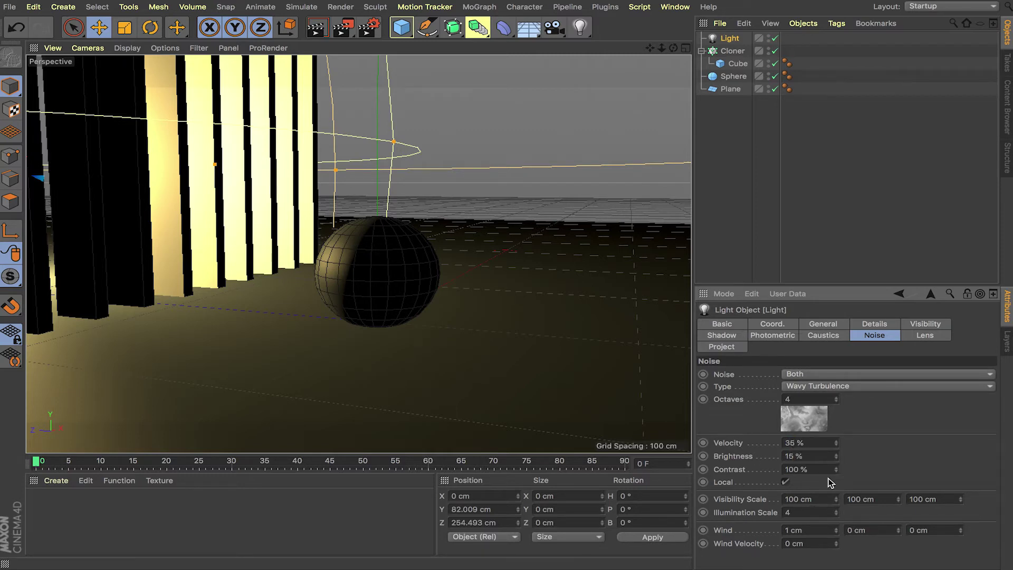
{"action": "left_click_drag", "start_coordinate": [836, 469], "coordinate": [836, 443]}
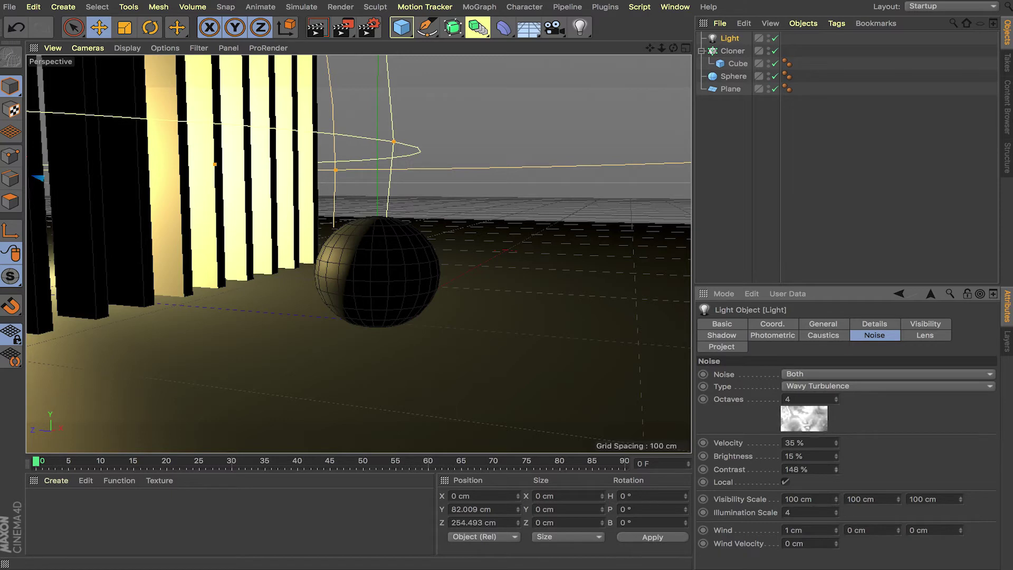
{"action": "double_click", "coordinate": [817, 470]}
{"action": "type", "text": "150"}
{"action": "left_click", "coordinate": [810, 530]}
- Test-render the noisy light to Picture Viewer, then close the preview
{"action": "key", "text": "shift+r"}
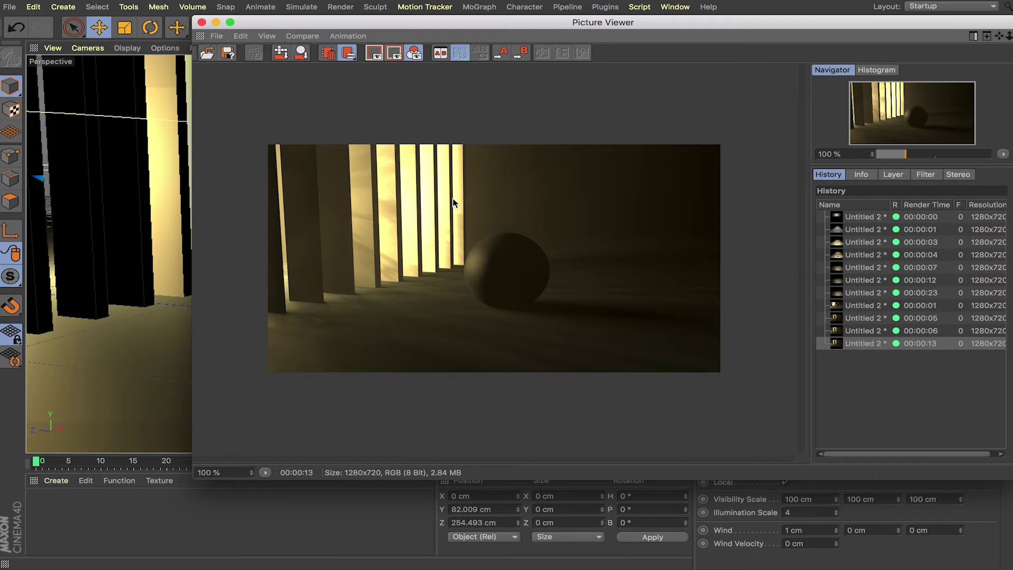
{"action": "left_click", "coordinate": [203, 24]}
{"action": "scroll", "coordinate": [357, 220], "scroll_direction": "down", "scroll_amount": 10}
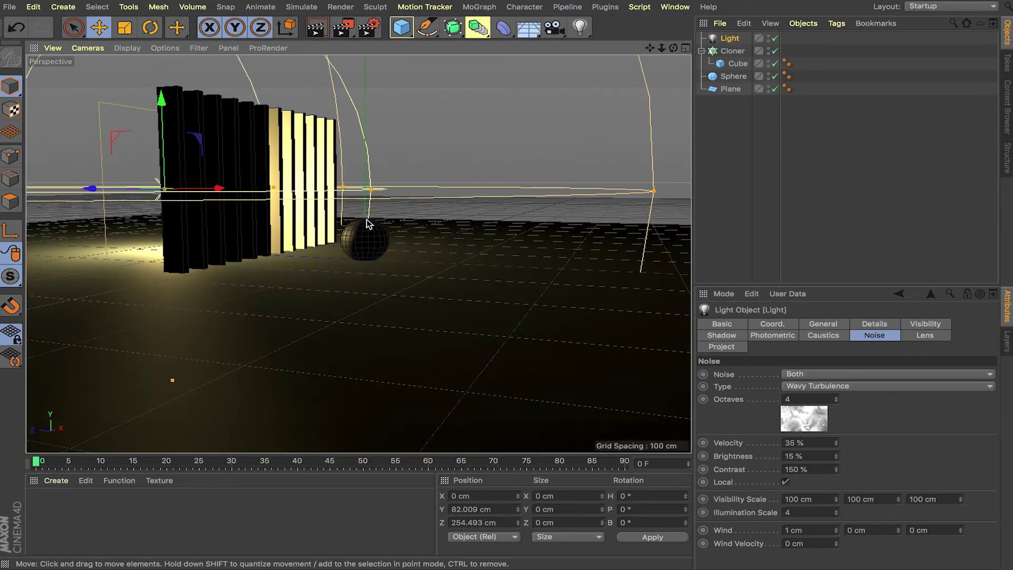
- Drag the light's handle to enlarge its volume around the sphere, then deselect it
{"action": "left_click_drag", "start_coordinate": [368, 219], "coordinate": [375, 230], "text": "alt"}
{"action": "left_click_drag", "start_coordinate": [371, 189], "coordinate": [401, 203]}
{"action": "scroll", "coordinate": [362, 233], "scroll_direction": "down", "scroll_amount": 3}
{"action": "scroll", "coordinate": [362, 232], "scroll_direction": "up", "scroll_amount": 6}
{"action": "scroll", "coordinate": [336, 205], "scroll_direction": "down", "scroll_amount": 2}
{"action": "scroll", "coordinate": [337, 204], "scroll_direction": "down", "scroll_amount": 4}
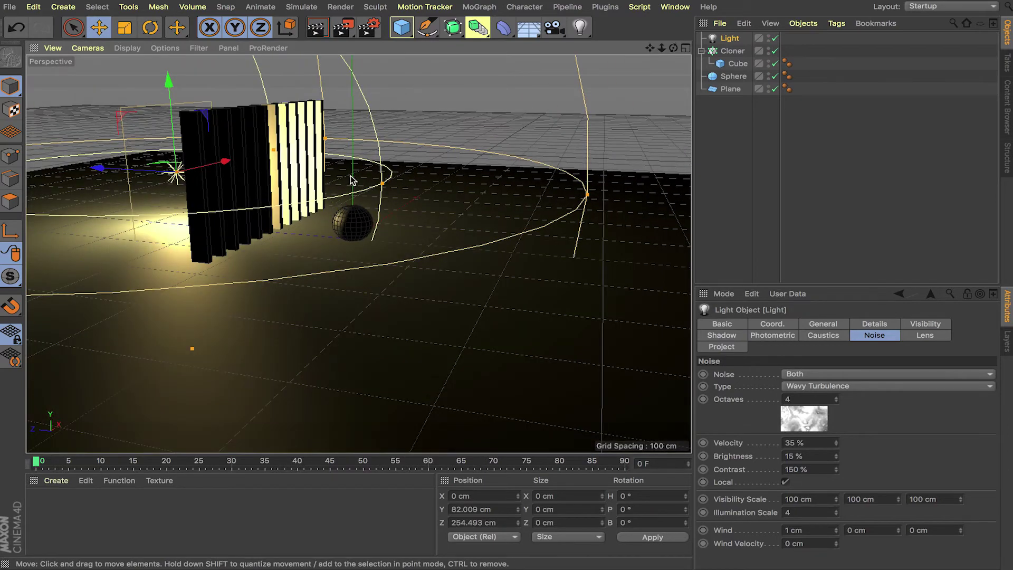
{"action": "scroll", "coordinate": [351, 179], "scroll_direction": "down", "scroll_amount": 3}
{"action": "scroll", "coordinate": [351, 180], "scroll_direction": "up", "scroll_amount": 5}
{"action": "left_click", "coordinate": [761, 122]}
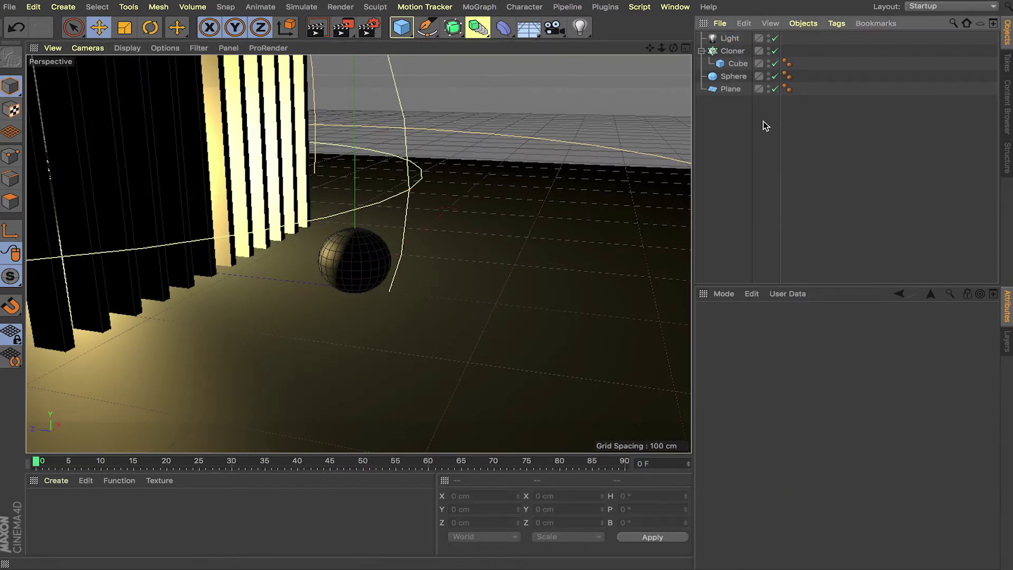
- Set the light's noise Visibility Scale to 150, 150, 125 cm and drag noise brightness to -30%
{"action": "left_click", "coordinate": [730, 38]}
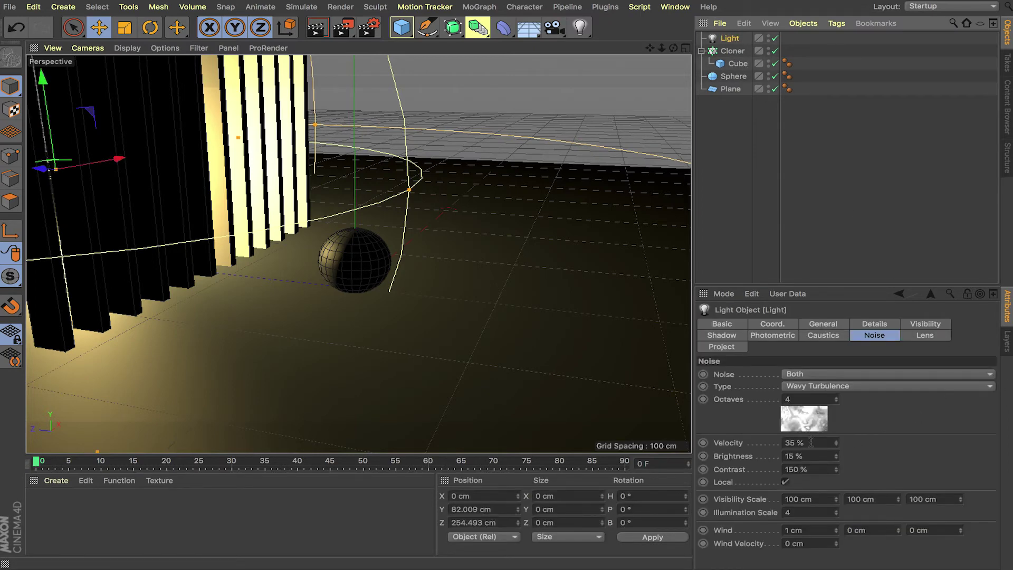
{"action": "left_click", "coordinate": [815, 468]}
{"action": "double_click", "coordinate": [826, 499]}
{"action": "type", "text": "150"}
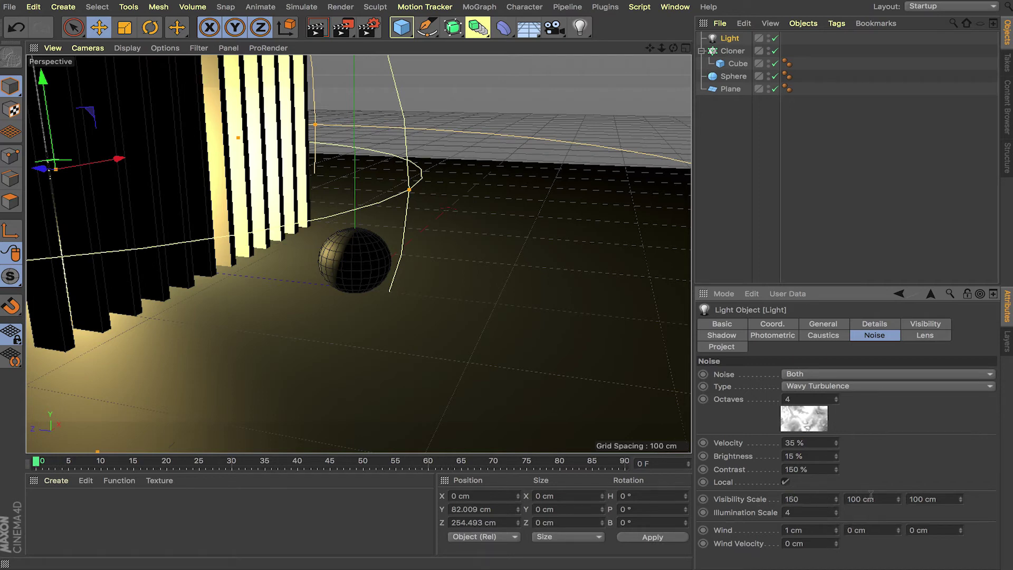
{"action": "key", "text": "Tab"}
{"action": "type", "text": "150"}
{"action": "key", "text": "Tab"}
{"action": "type", "text": "125"}
{"action": "key", "text": "Return"}
{"action": "left_click_drag", "start_coordinate": [837, 457], "coordinate": [837, 479]}
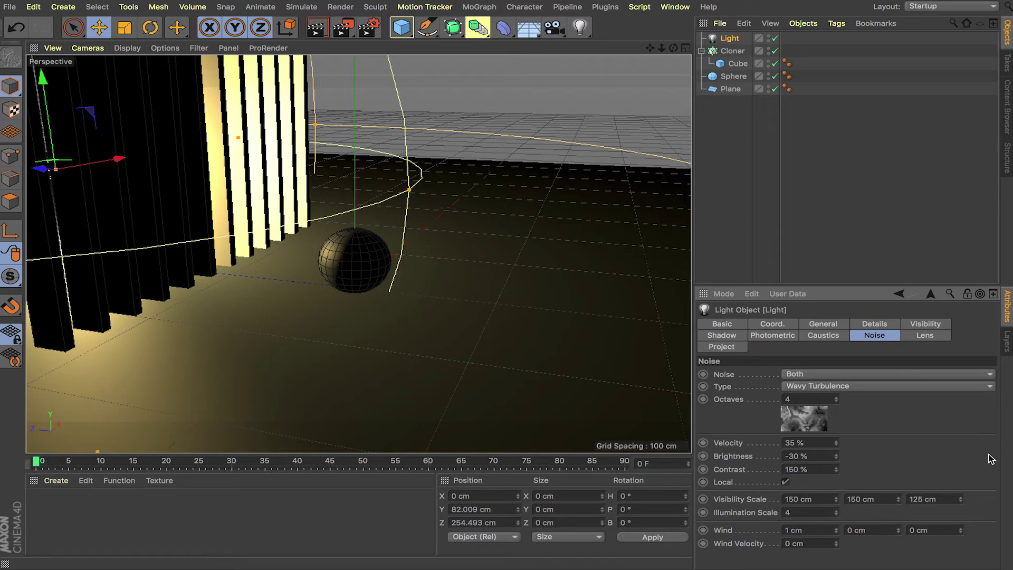
- Set the visible light brightness to 125% and outer distance to 550 cm
{"action": "left_click", "coordinate": [920, 325]}
{"action": "double_click", "coordinate": [833, 500]}
{"action": "type", "text": "125"}
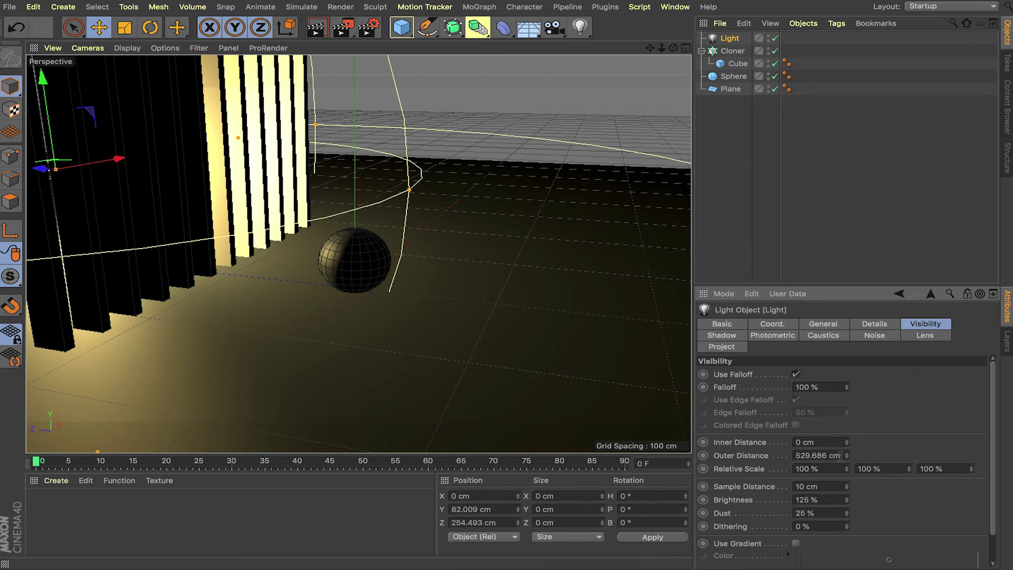
{"action": "left_click_drag", "start_coordinate": [842, 456], "coordinate": [755, 439]}
{"action": "type", "text": "550"}
{"action": "left_click", "coordinate": [820, 447]}
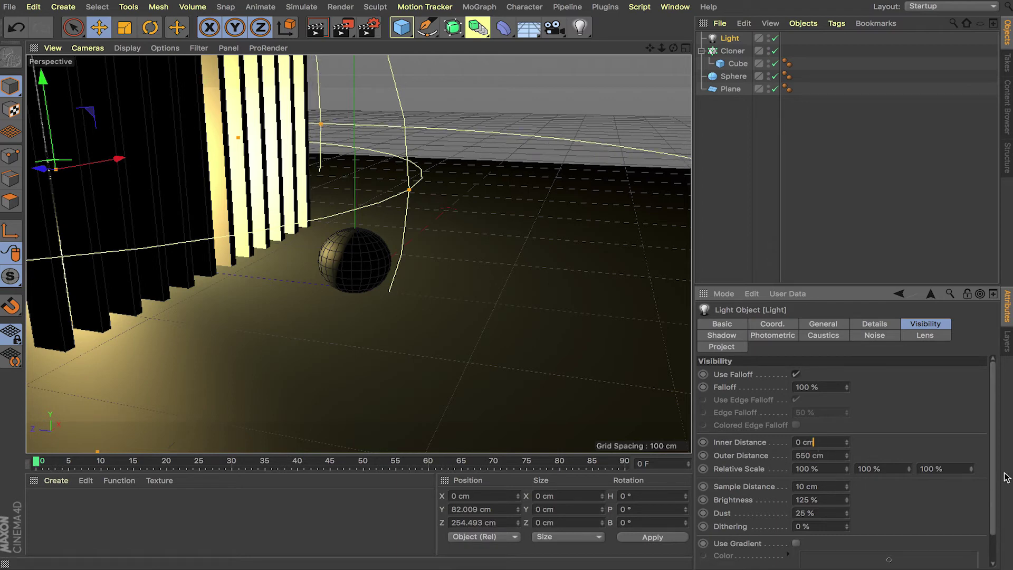
- Change the light's Area Shape to Sphere in its Details settings
{"action": "left_click", "coordinate": [877, 326]}
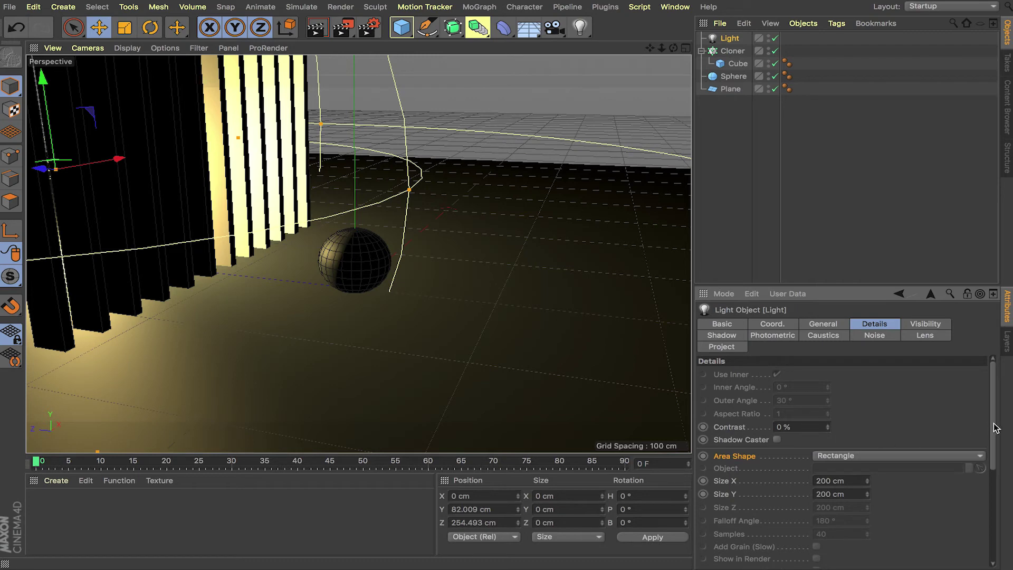
{"action": "scroll", "coordinate": [996, 427], "scroll_direction": "down", "scroll_amount": 3}
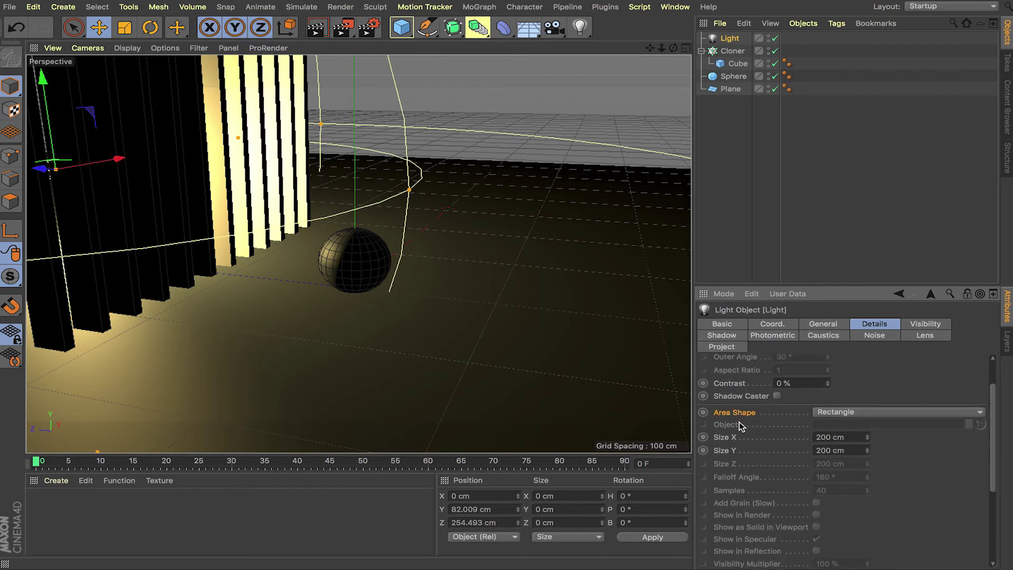
{"action": "left_click", "coordinate": [843, 417]}
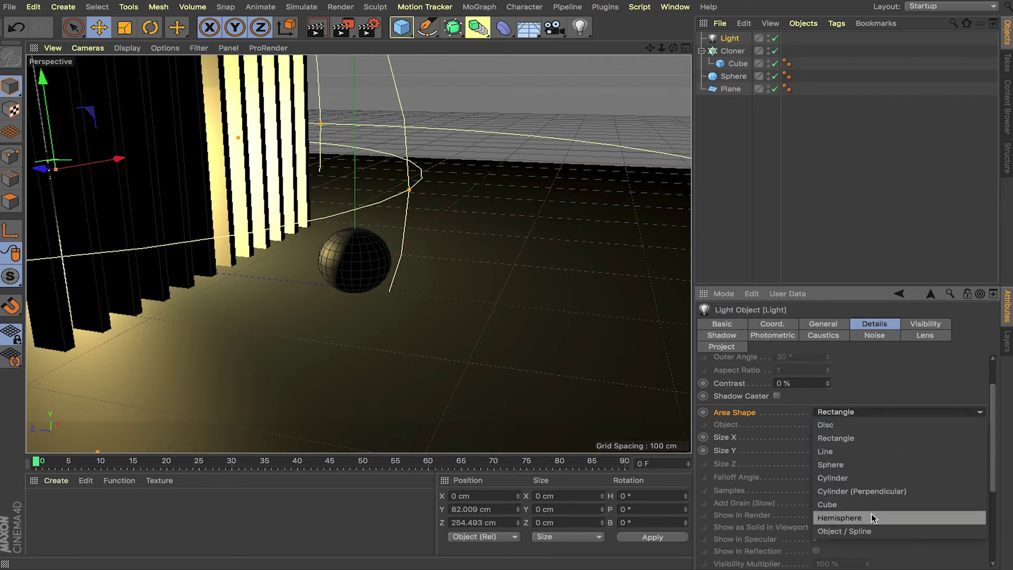
{"action": "left_click", "coordinate": [867, 465]}
- Orbit closer to the sphere and render the scene to Picture Viewer
{"action": "scroll", "coordinate": [355, 256], "scroll_direction": "down", "scroll_amount": 2}
{"action": "left_click_drag", "start_coordinate": [355, 256], "coordinate": [364, 235], "text": "alt"}
{"action": "scroll", "coordinate": [337, 251], "scroll_direction": "up", "scroll_amount": 8}
{"action": "left_click", "coordinate": [342, 27]}
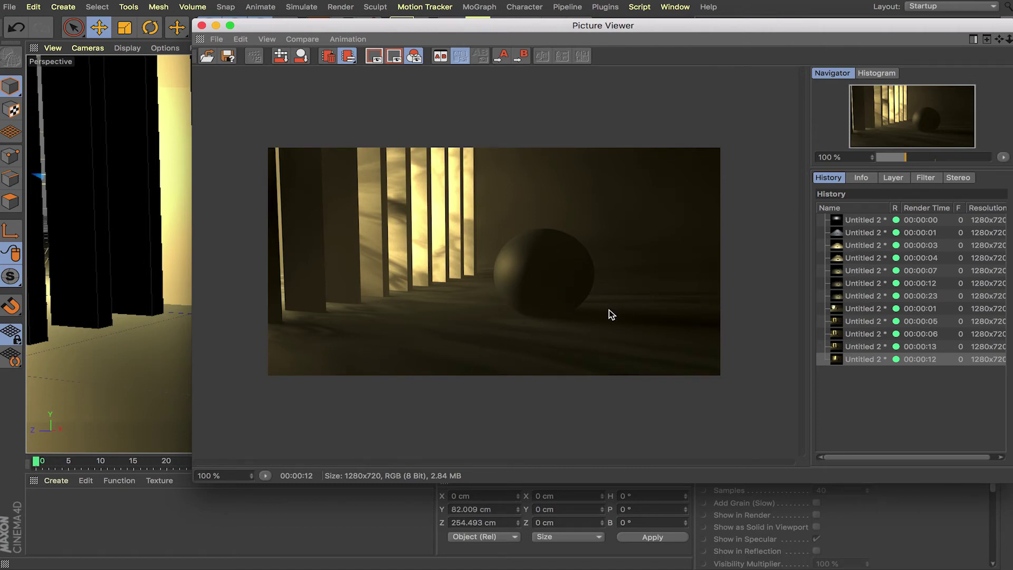
{"action": "left_click", "coordinate": [201, 25]}
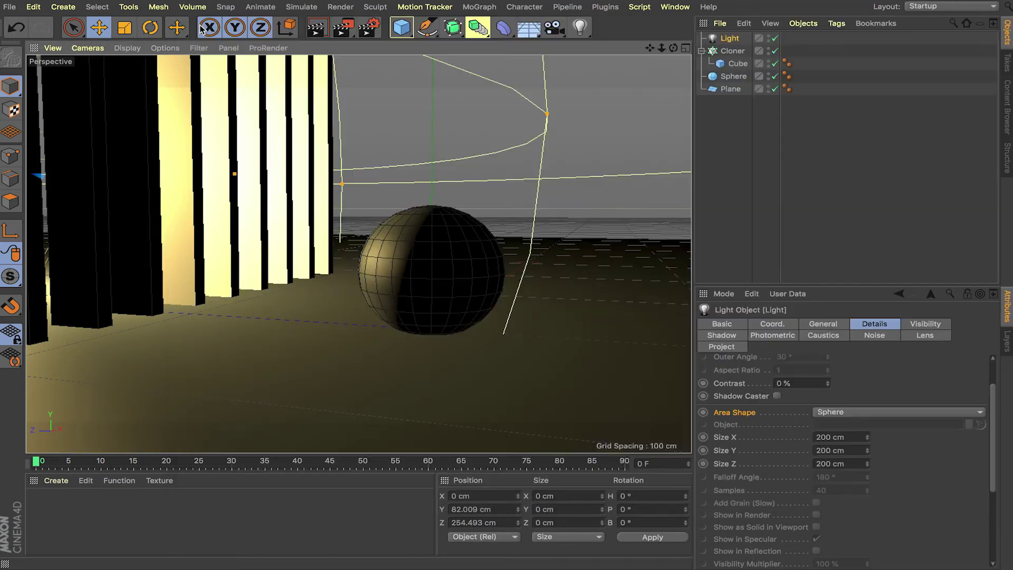
- Try different noise octave counts, settling back on 4 octaves
{"action": "left_click", "coordinate": [873, 335]}
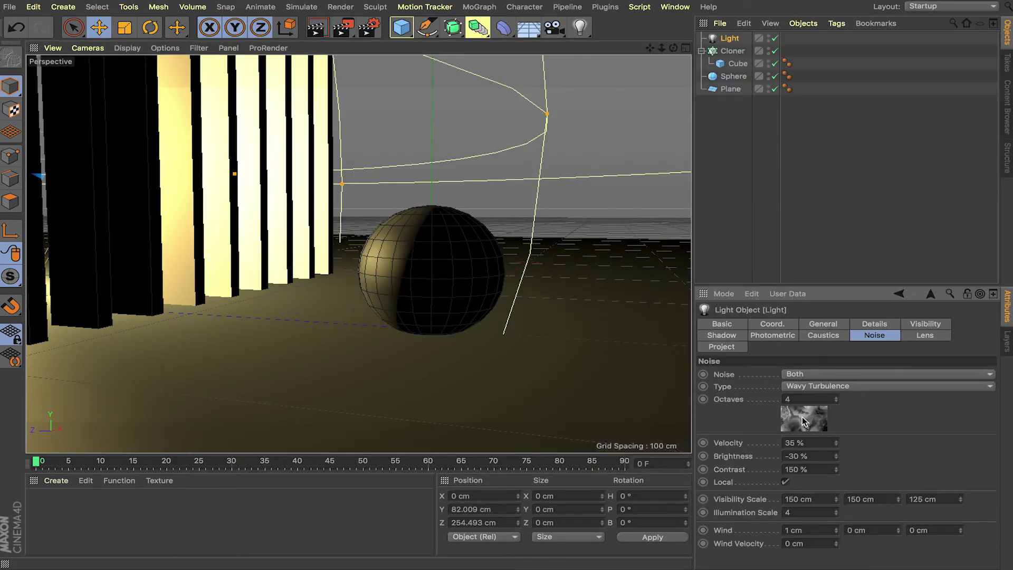
{"action": "left_click", "coordinate": [804, 399]}
{"action": "type", "text": "5"}
{"action": "key", "text": "Return"}
{"action": "left_click", "coordinate": [837, 402]}
{"action": "left_click", "coordinate": [836, 402]}
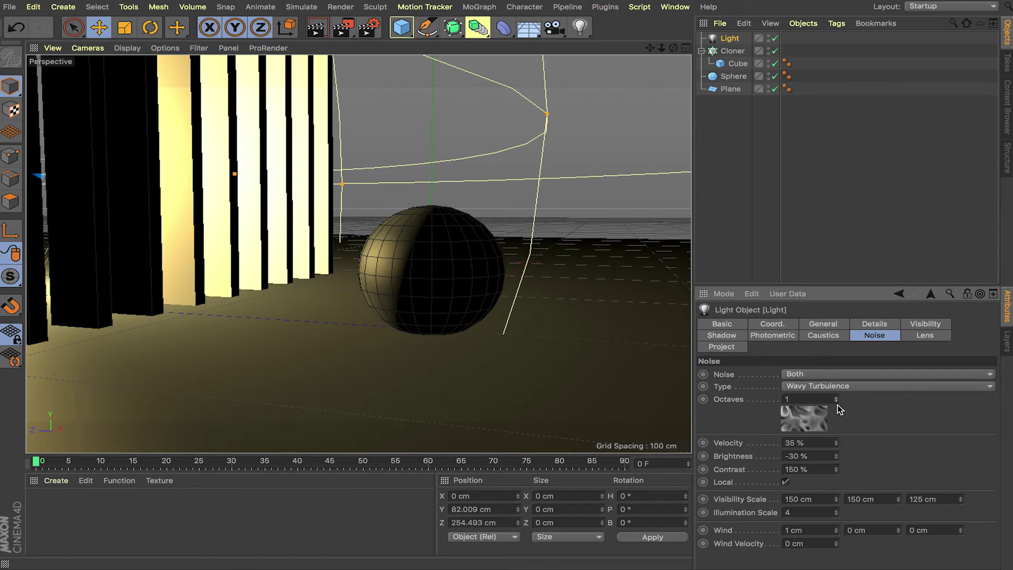
{"action": "left_click_drag", "start_coordinate": [838, 404], "coordinate": [837, 399]}
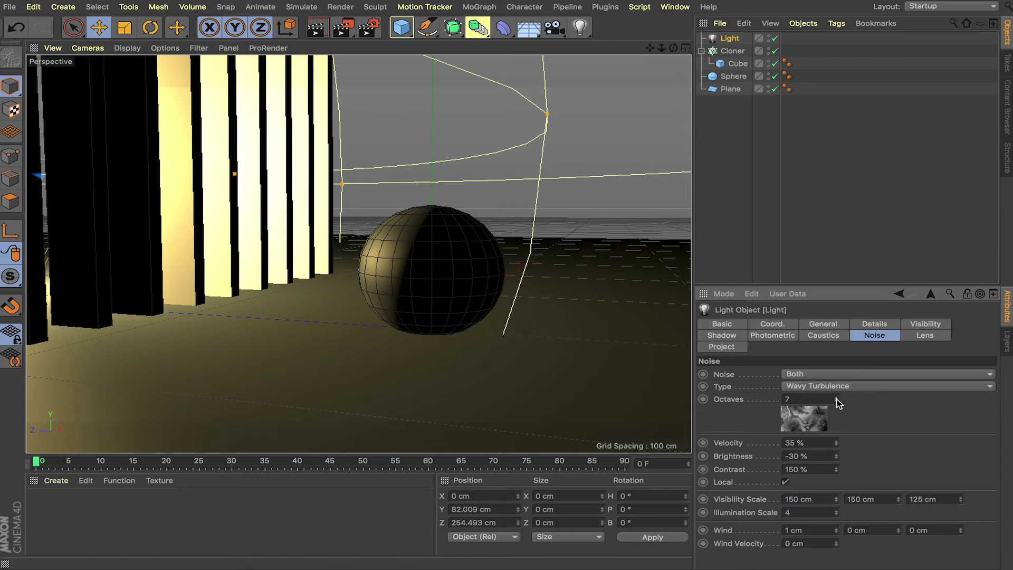
{"action": "left_click", "coordinate": [837, 399]}
{"action": "left_click_drag", "start_coordinate": [834, 400], "coordinate": [837, 404]}
- Enter 75% as the noise velocity
{"action": "key", "text": "Return"}
{"action": "key", "text": "shift+Tab"}
{"action": "key", "text": "shift+Tab"}
{"action": "type", "text": "75"}
- Raise the light's intensity to 160%
{"action": "left_click", "coordinate": [874, 323]}
{"action": "left_click", "coordinate": [839, 324]}
{"action": "left_click", "coordinate": [843, 472]}
{"action": "type", "text": "160"}
{"action": "key", "text": "Return"}
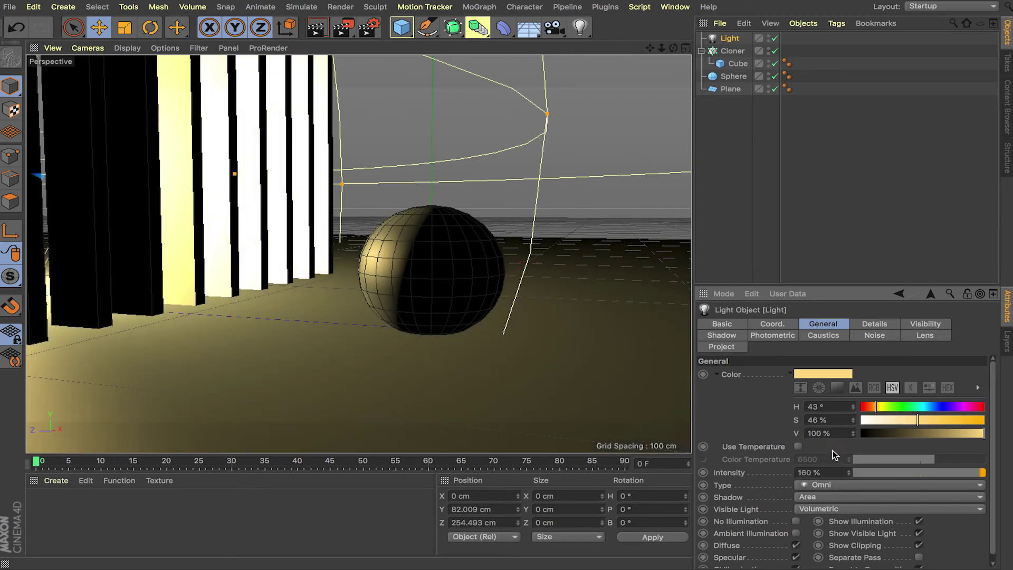
- Enable Use Temperature and lower the colour temperature to about 1833 K for red-orange light
{"action": "scroll", "coordinate": [991, 463], "scroll_direction": "down", "scroll_amount": 1}
{"action": "left_click", "coordinate": [797, 443]}
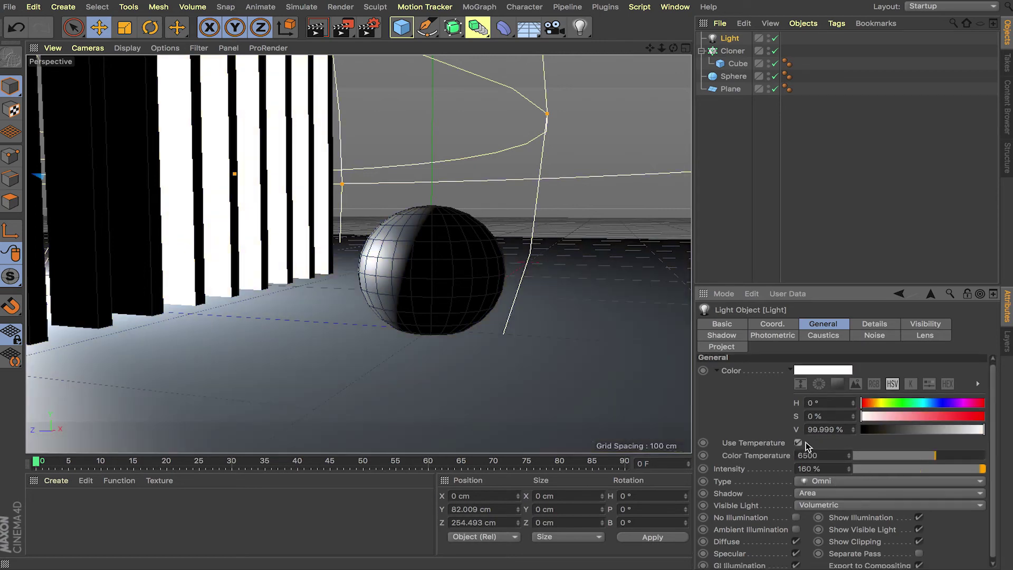
{"action": "left_click_drag", "start_coordinate": [937, 461], "coordinate": [864, 455]}
{"action": "left_click_drag", "start_coordinate": [994, 458], "coordinate": [992, 435]}
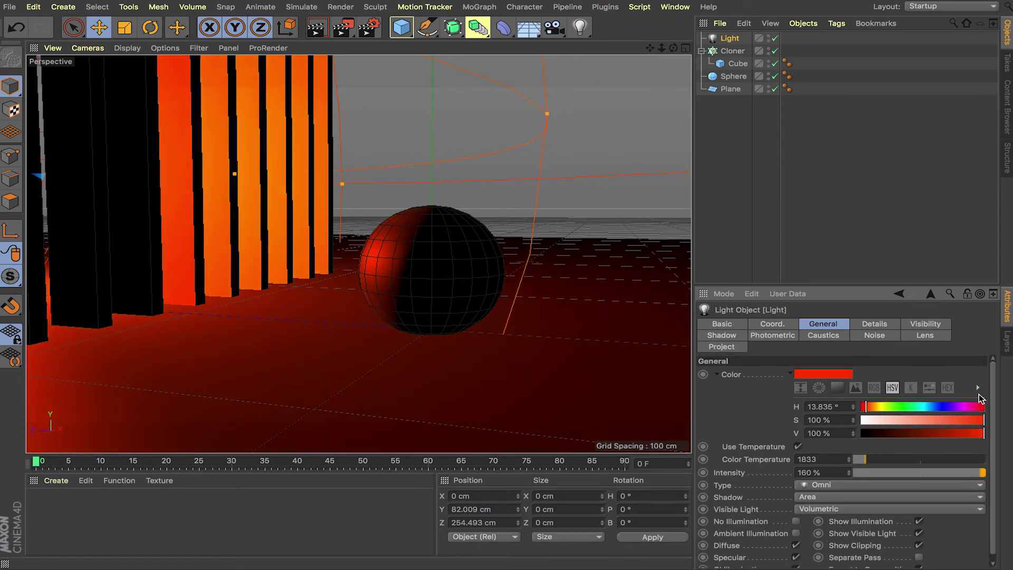
{"action": "left_click", "coordinate": [923, 323]}
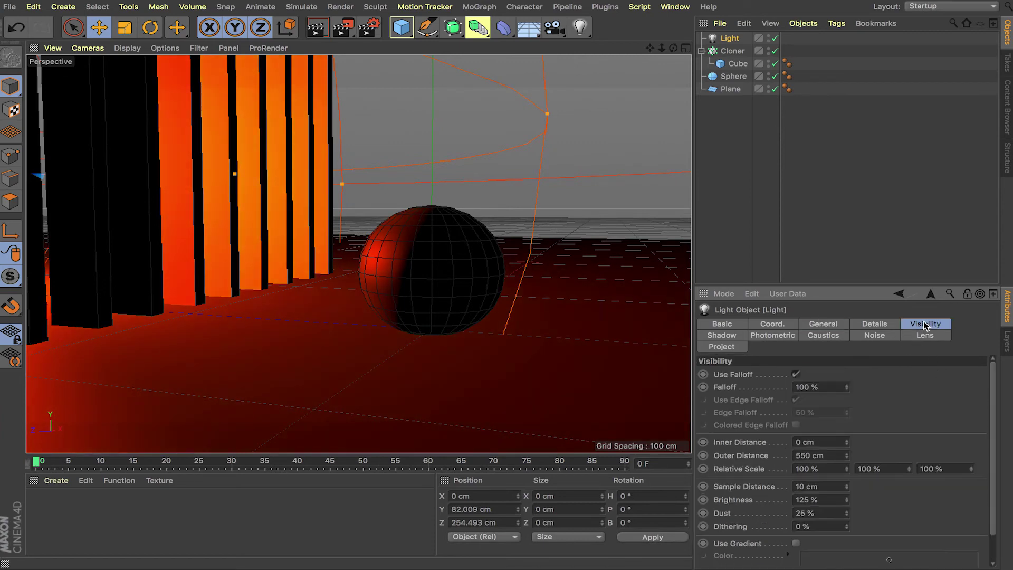
{"action": "left_click", "coordinate": [875, 337]}
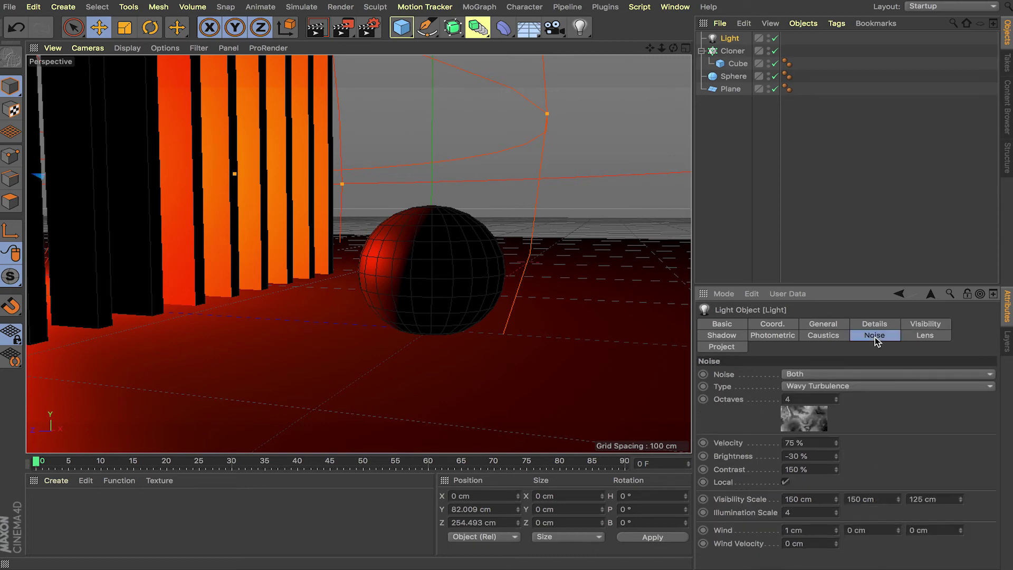
{"action": "left_click", "coordinate": [915, 324]}
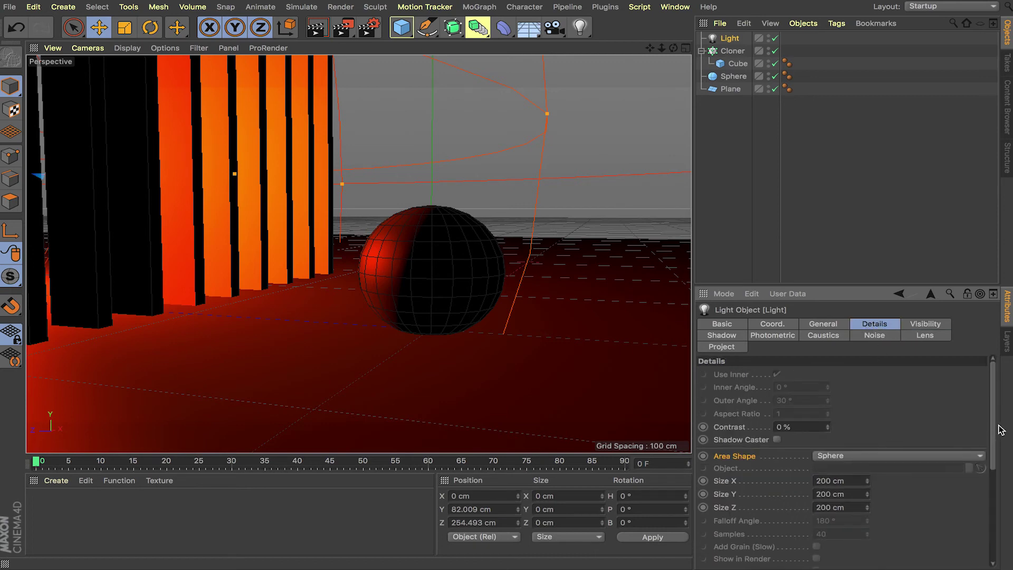
{"action": "scroll", "coordinate": [998, 448], "scroll_direction": "down", "scroll_amount": 3}
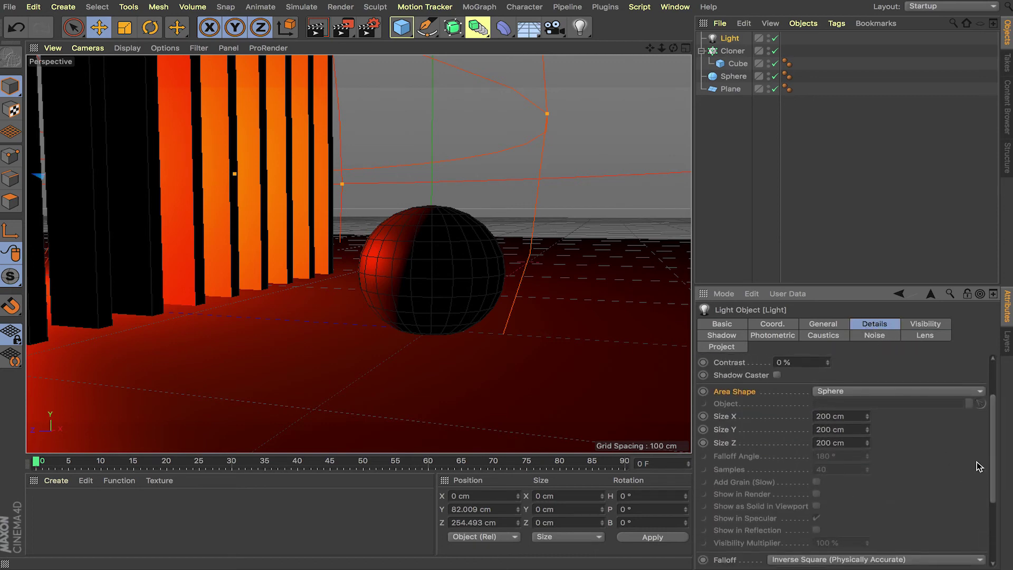
- Scroll through the light's Details settings and open the light types flyout
{"action": "scroll", "coordinate": [992, 465], "scroll_direction": "down", "scroll_amount": 3}
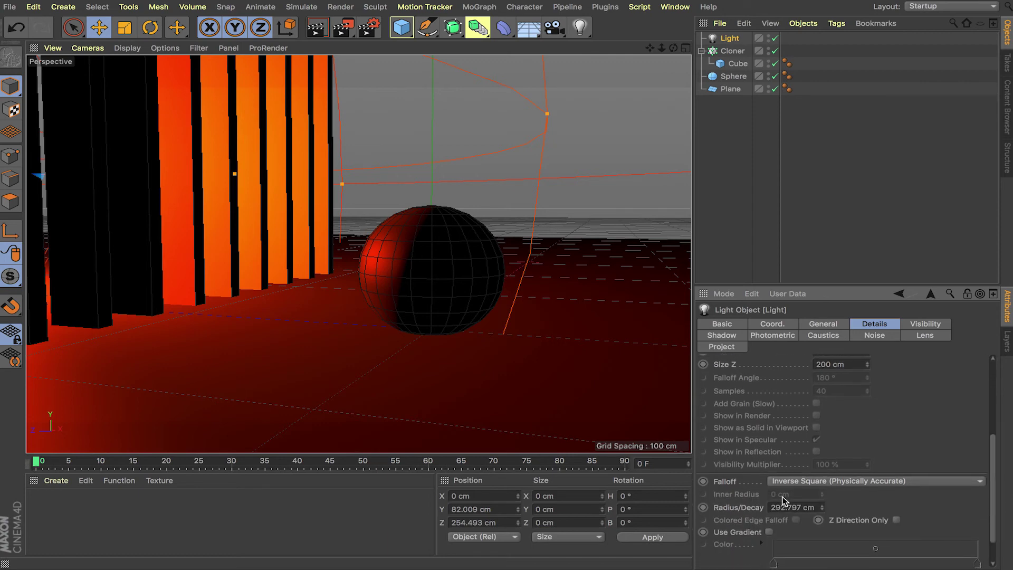
{"action": "left_click_drag", "start_coordinate": [994, 472], "coordinate": [995, 392]}
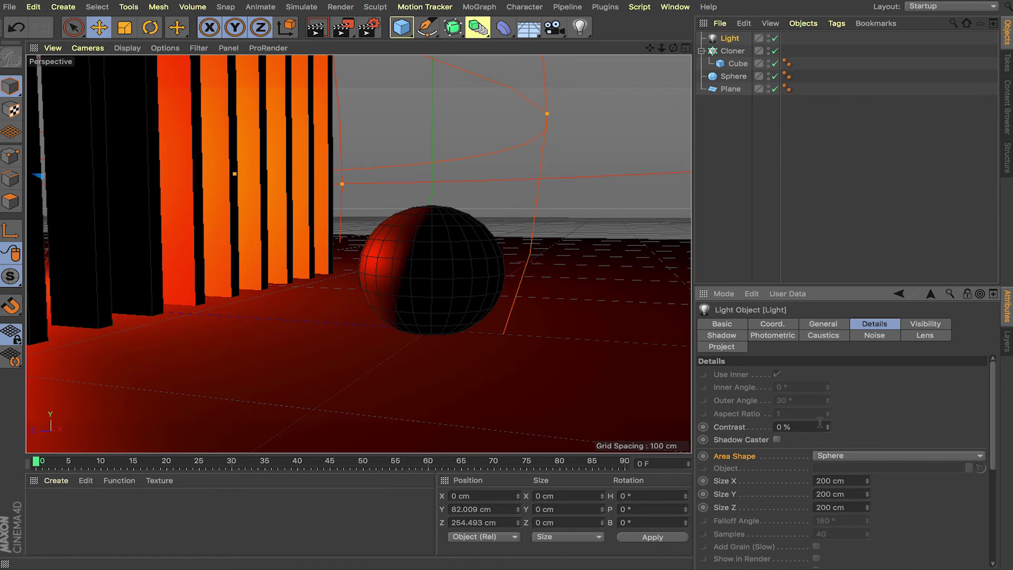
{"action": "left_click", "coordinate": [581, 28]}
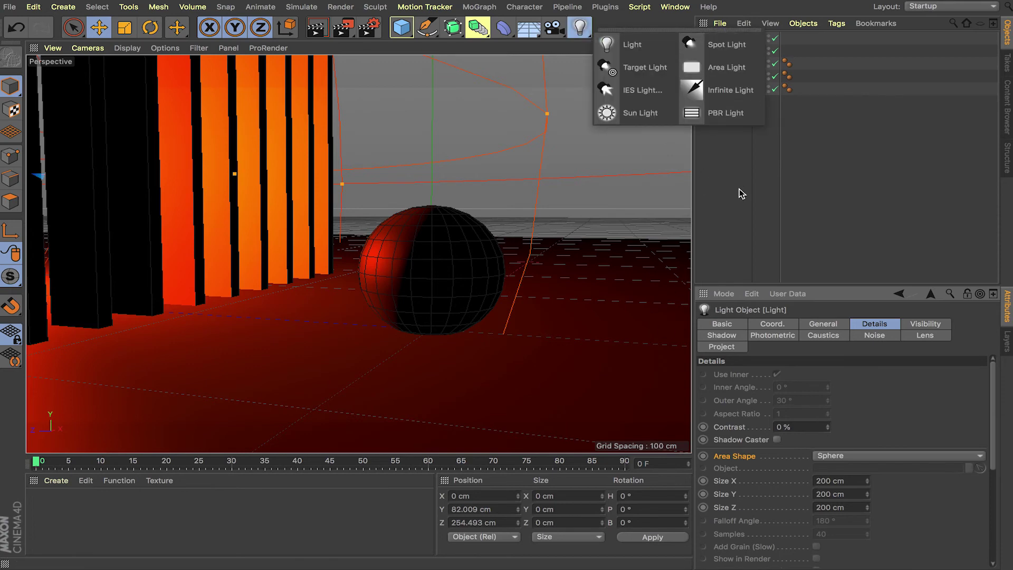
- Review the Visibility settings: falloff, 550 cm outer distance, 125% brightness, 25% dust, sample distance
{"action": "left_click", "coordinate": [925, 323]}
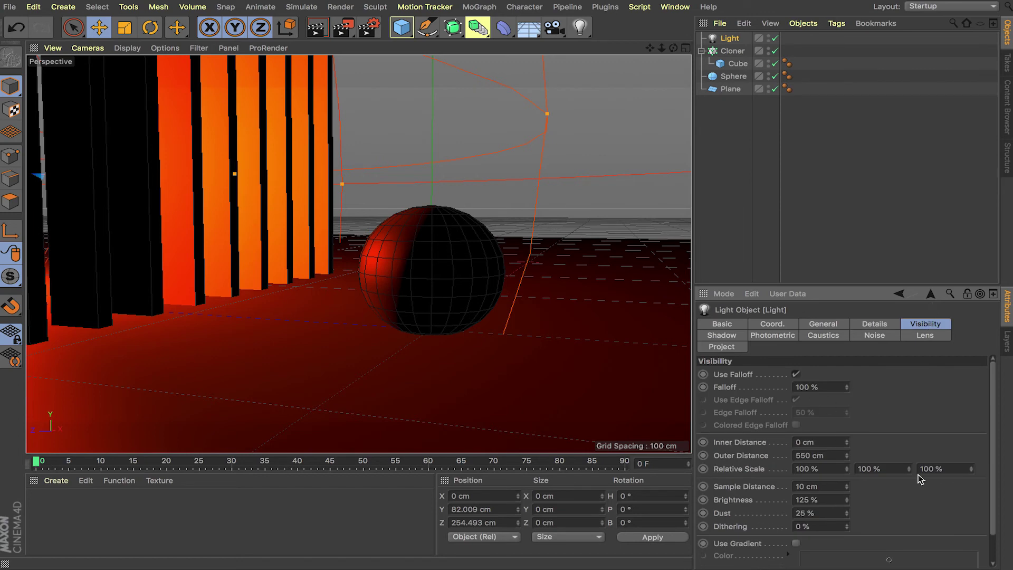
{"action": "mouse_move", "coordinate": [995, 443]}
{"action": "left_mouse_down"}
{"action": "mouse_move", "coordinate": [996, 467]}
{"action": "mouse_move", "coordinate": [998, 430]}
{"action": "left_mouse_up"}
{"action": "scroll", "coordinate": [995, 454], "scroll_direction": "down", "scroll_amount": 2}
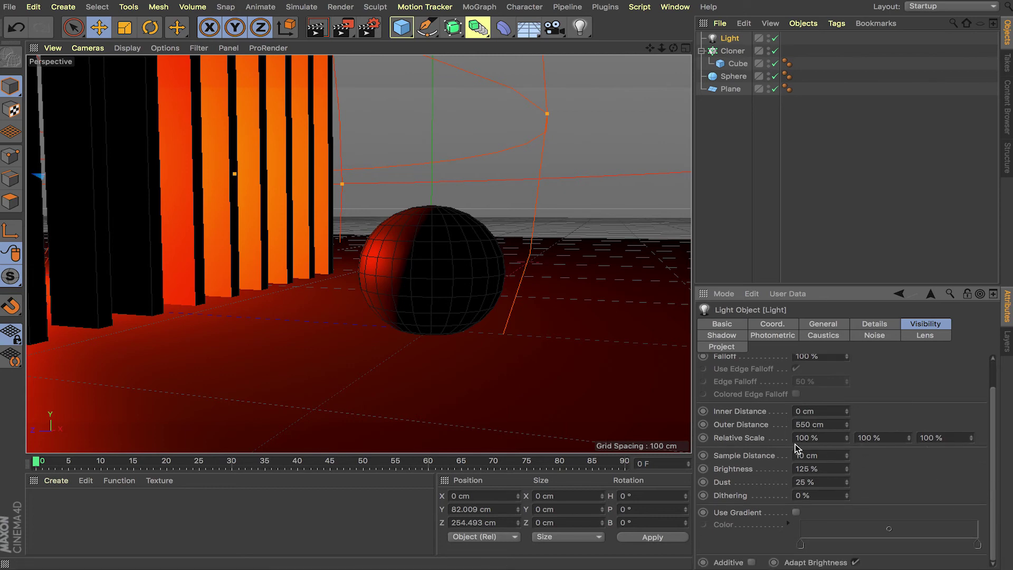
{"action": "left_click", "coordinate": [825, 454]}
{"action": "scroll", "coordinate": [816, 494], "scroll_direction": "up", "scroll_amount": 1}
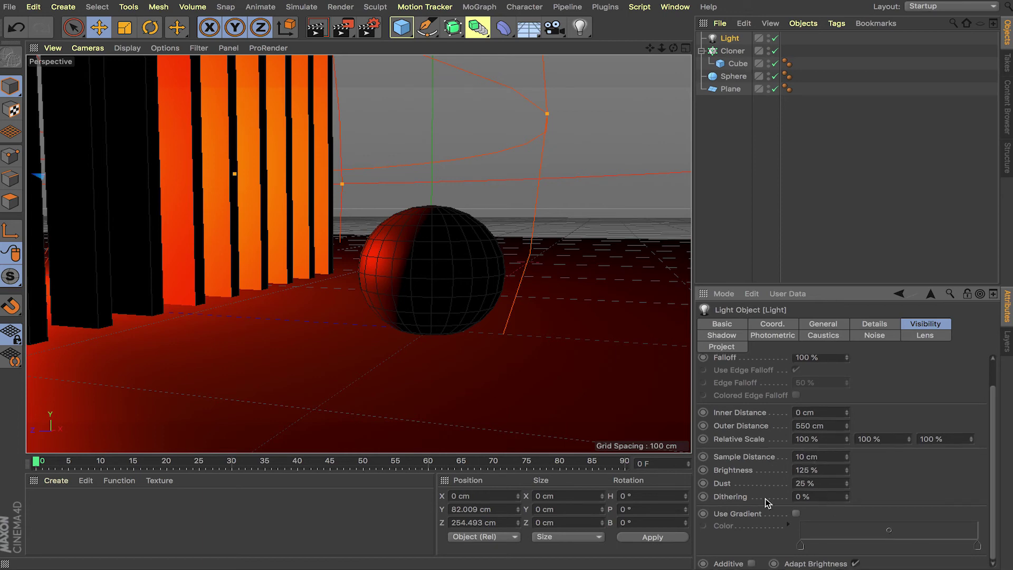
{"action": "scroll", "coordinate": [995, 495], "scroll_direction": "up", "scroll_amount": 2}
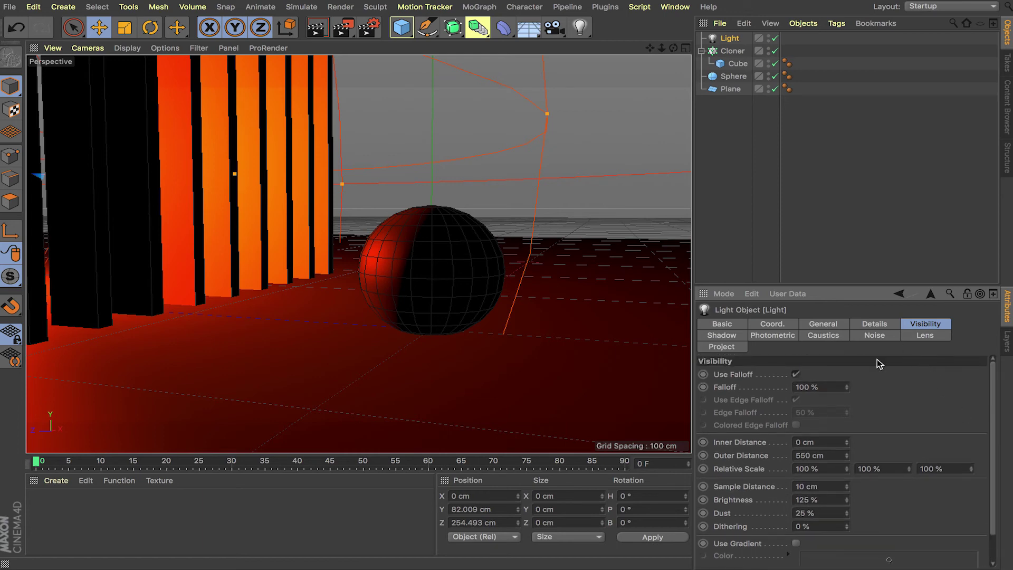
{"action": "left_click", "coordinate": [867, 336]}
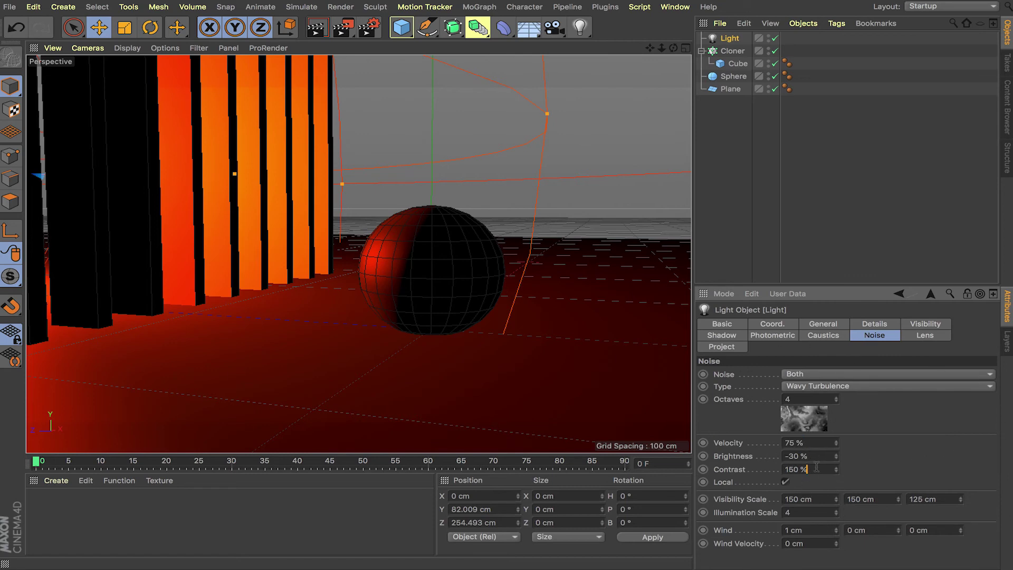
- Confirm the 75% noise velocity and test-render the scene to Picture Viewer
{"action": "key", "text": "Return"}
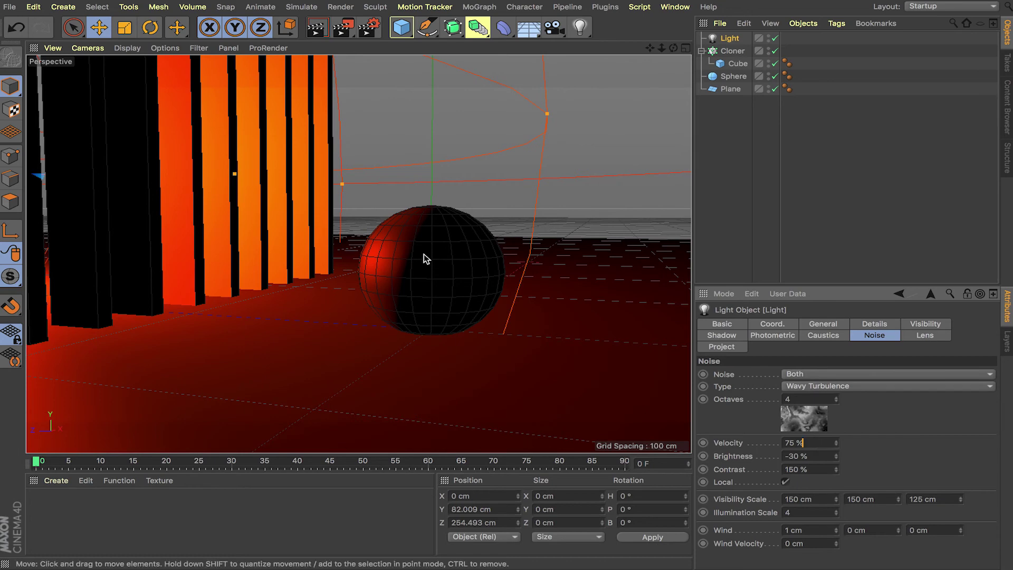
{"action": "left_click", "coordinate": [342, 27]}
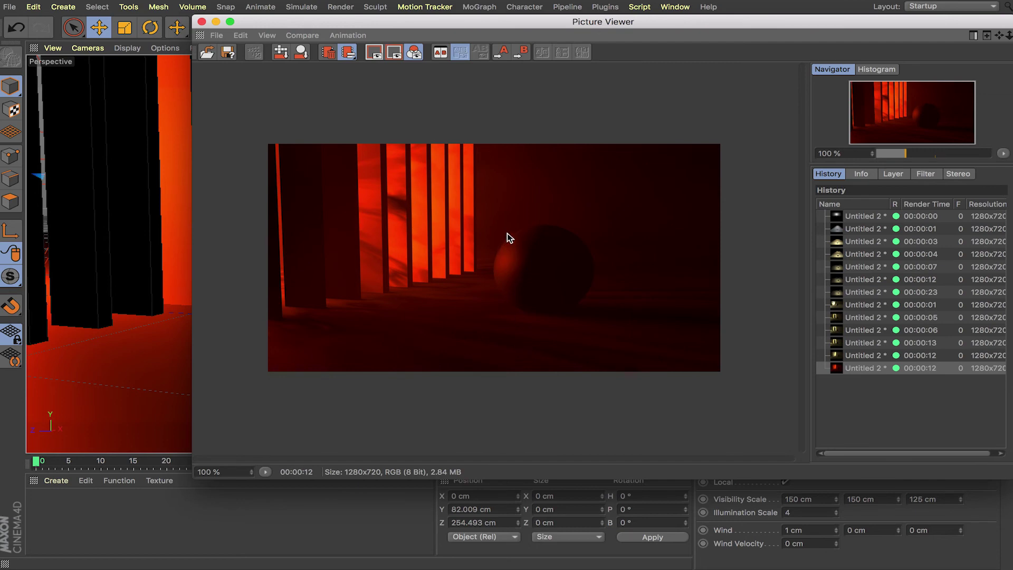
{"action": "left_click", "coordinate": [202, 21]}
- Reframe the view on the slats and sphere and add a camera there
{"action": "scroll", "coordinate": [422, 177], "scroll_direction": "up", "scroll_amount": 5}
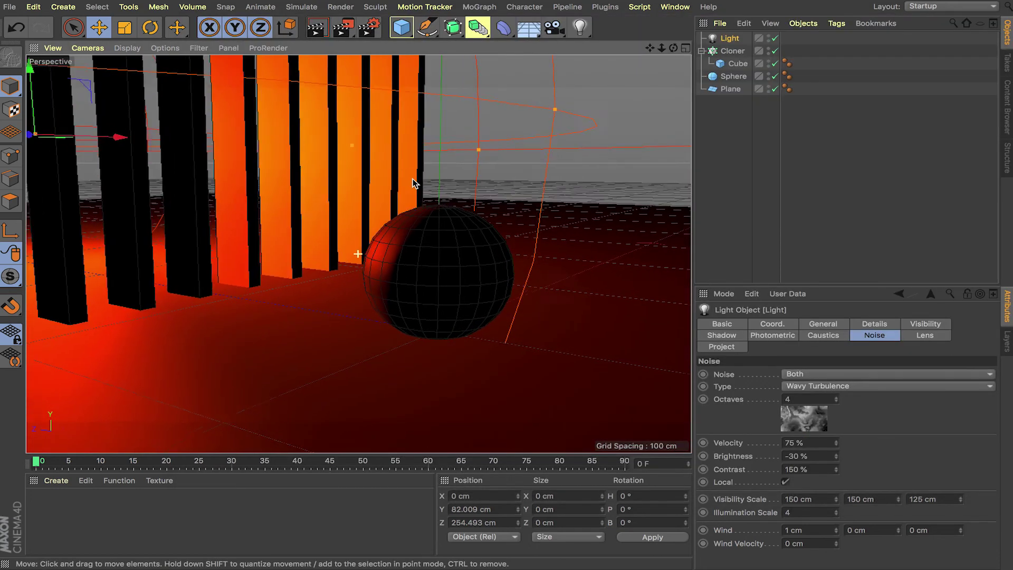
{"action": "left_click_drag", "start_coordinate": [405, 167], "coordinate": [404, 163], "text": "alt"}
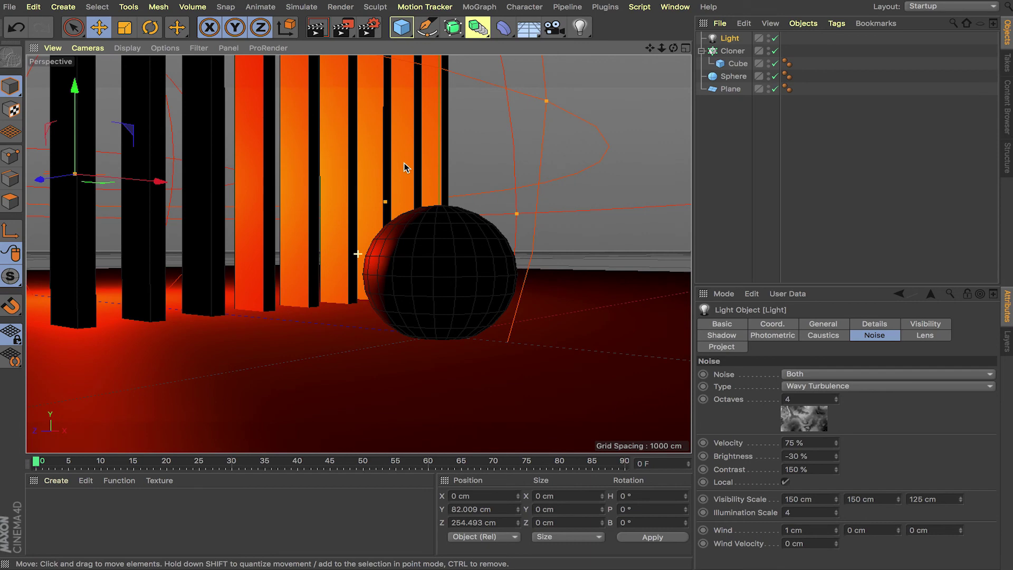
{"action": "middle_click_drag", "start_coordinate": [404, 163], "coordinate": [428, 191], "text": "alt"}
{"action": "left_click_drag", "start_coordinate": [429, 194], "coordinate": [432, 193], "text": "alt"}
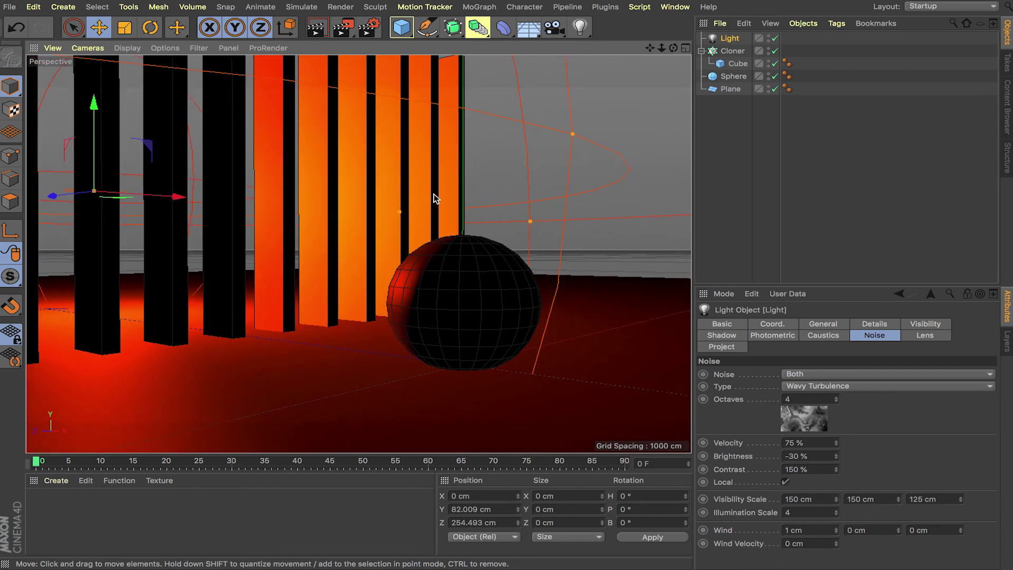
{"action": "left_click_drag", "start_coordinate": [553, 28], "coordinate": [584, 42]}
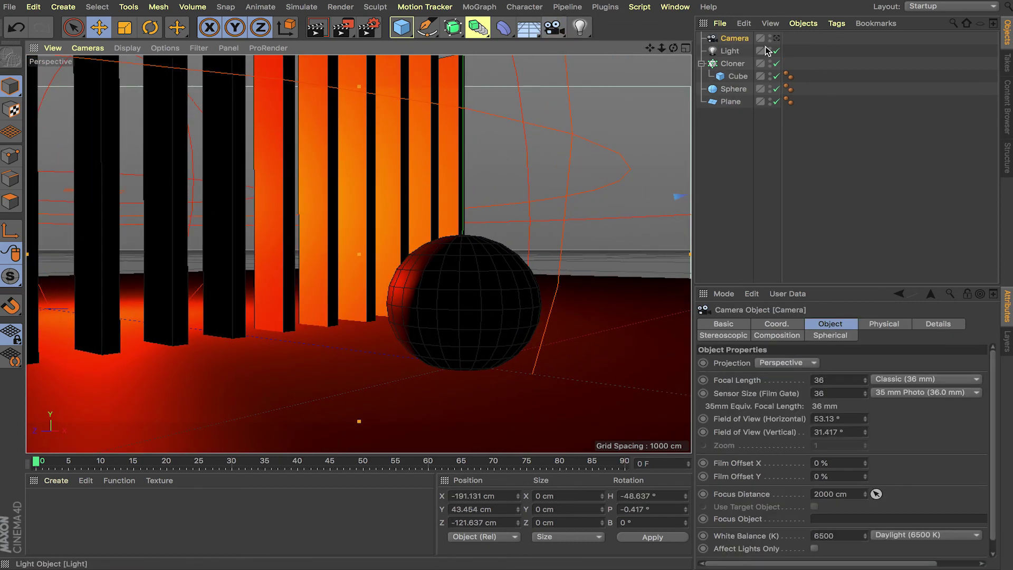
- Toggle the new camera view, then select the light and orbit around it and the slats
{"action": "left_click", "coordinate": [775, 39]}
{"action": "left_click", "coordinate": [776, 40]}
{"action": "scroll", "coordinate": [469, 263], "scroll_direction": "down", "scroll_amount": 8}
{"action": "left_click_drag", "start_coordinate": [469, 263], "coordinate": [528, 312], "text": "alt"}
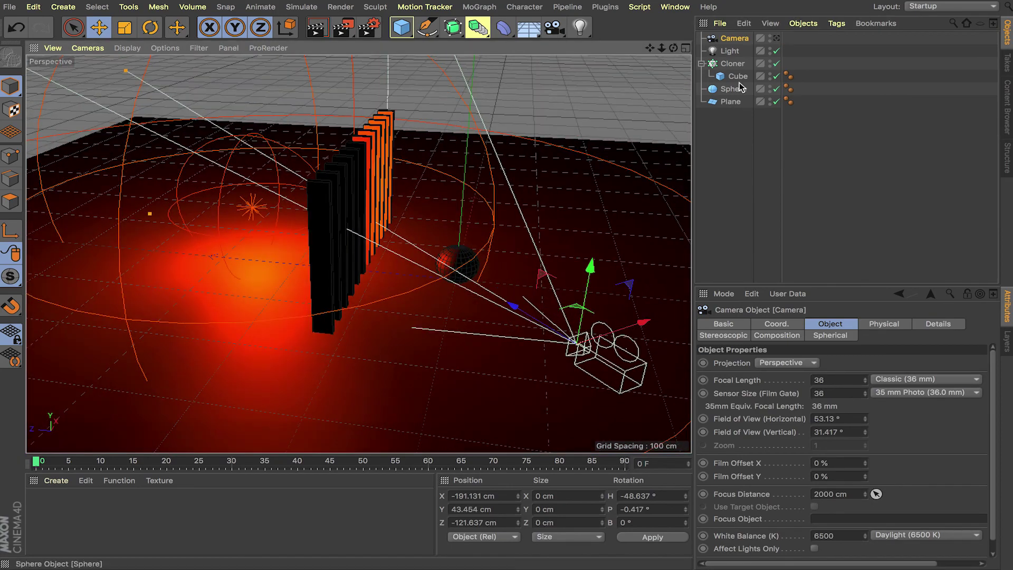
{"action": "left_click", "coordinate": [731, 52]}
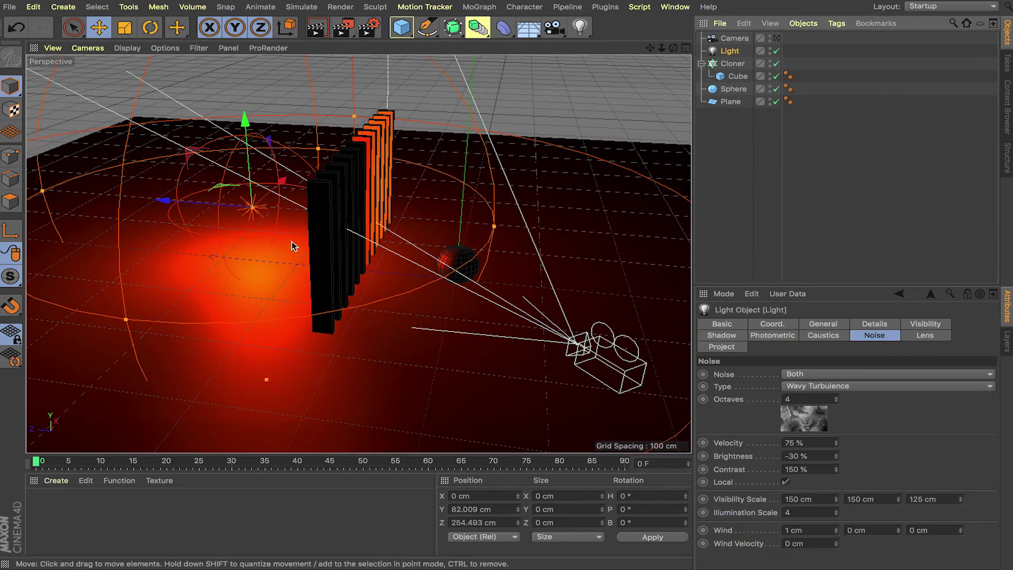
{"action": "left_click_drag", "start_coordinate": [292, 246], "coordinate": [343, 170], "text": "alt"}
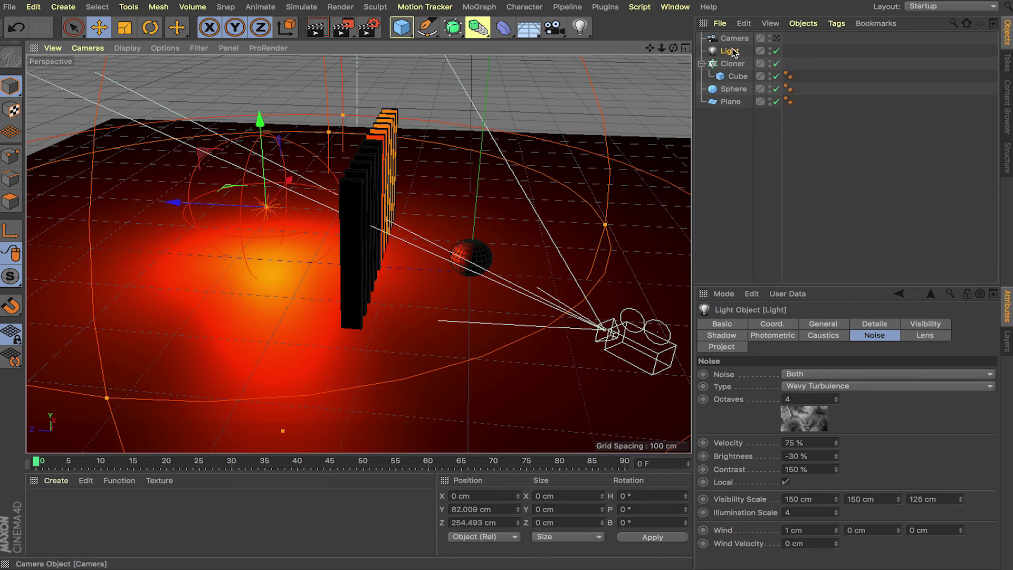
- Set the light's volumetric inner distance to 100 cm and render through the new camera
{"action": "left_click", "coordinate": [874, 323]}
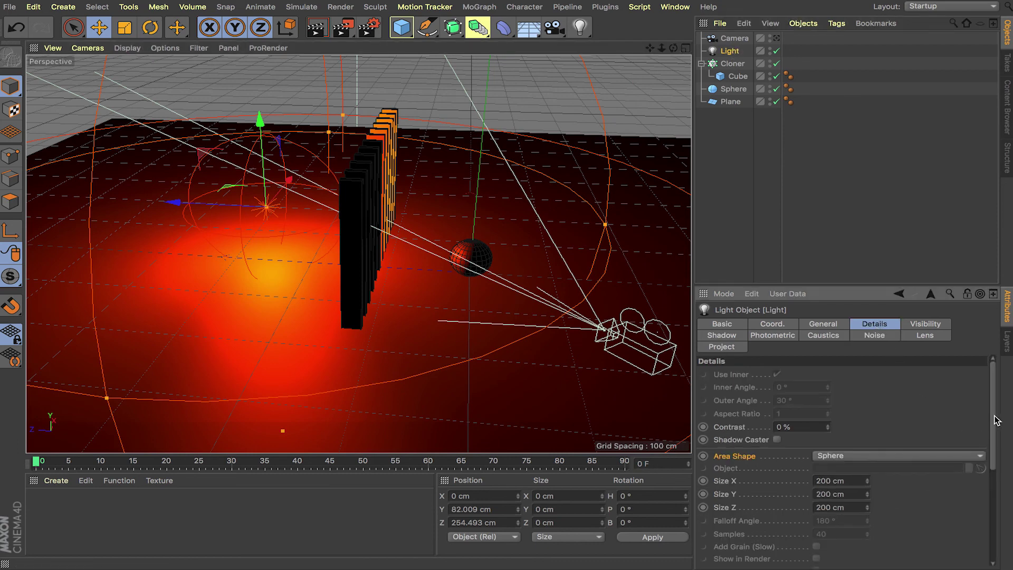
{"action": "scroll", "coordinate": [995, 417], "scroll_direction": "down", "scroll_amount": 2}
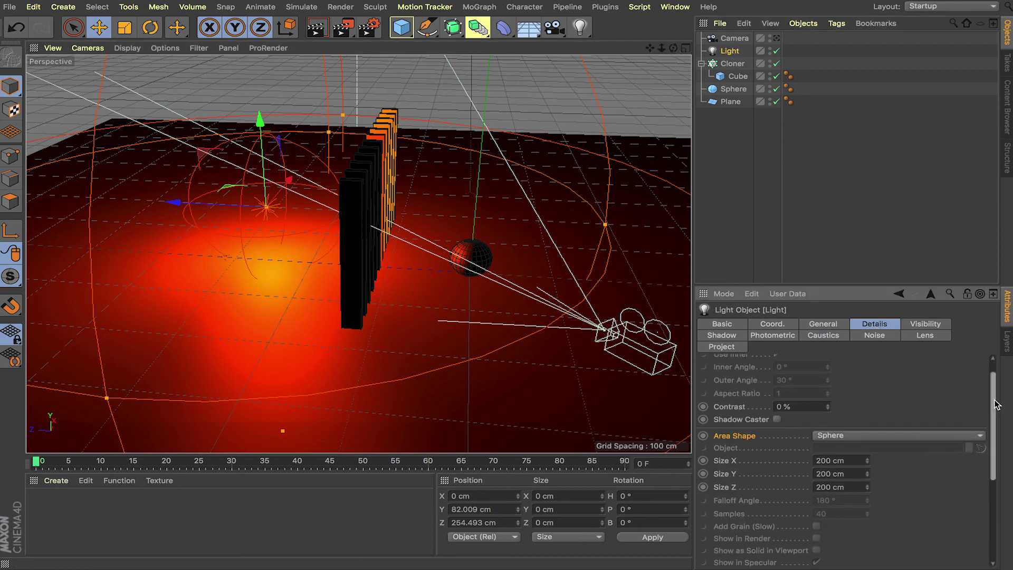
{"action": "left_click", "coordinate": [935, 326]}
{"action": "scroll", "coordinate": [995, 390], "scroll_direction": "up", "scroll_amount": 2}
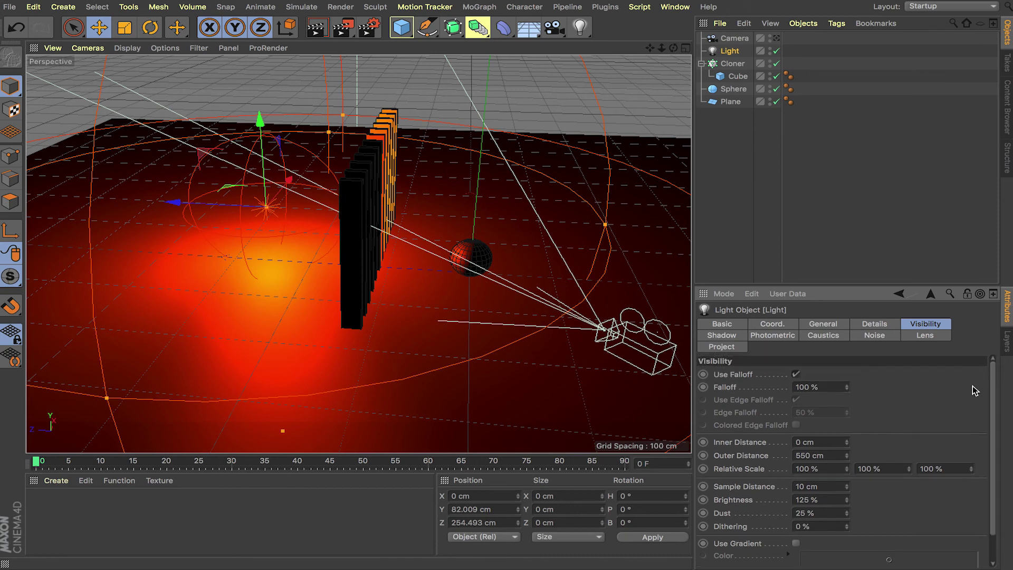
{"action": "left_click_drag", "start_coordinate": [848, 443], "coordinate": [774, 438]}
{"action": "type", "text": "100"}
{"action": "key", "text": "Return"}
{"action": "left_click", "coordinate": [776, 38]}
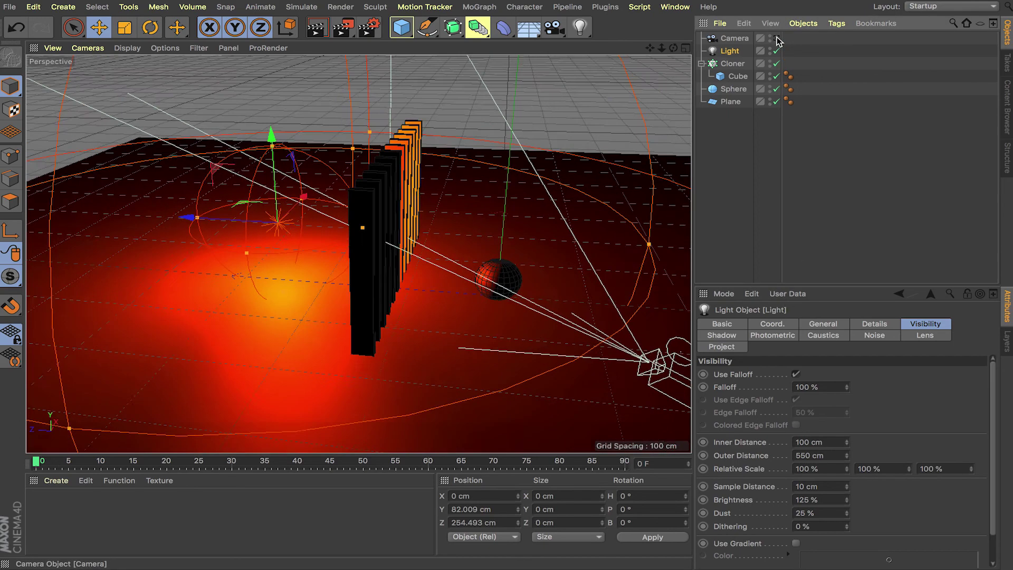
{"action": "left_click", "coordinate": [342, 26]}
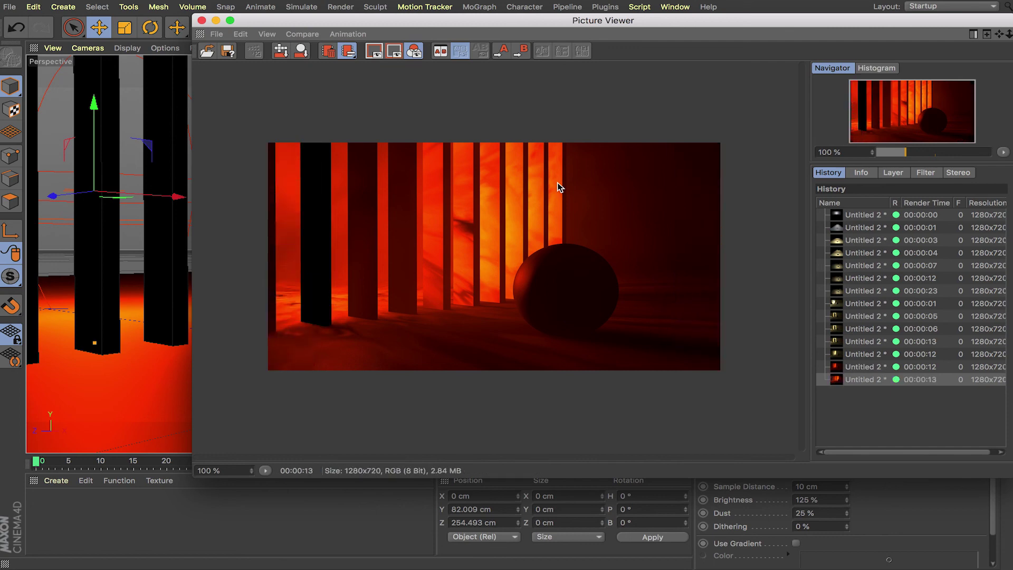
- Zoom in and out of the finished 1280x720 render to inspect the red-orange volumetric glow between the slats
{"action": "scroll", "coordinate": [524, 253], "scroll_direction": "down", "scroll_amount": 2}
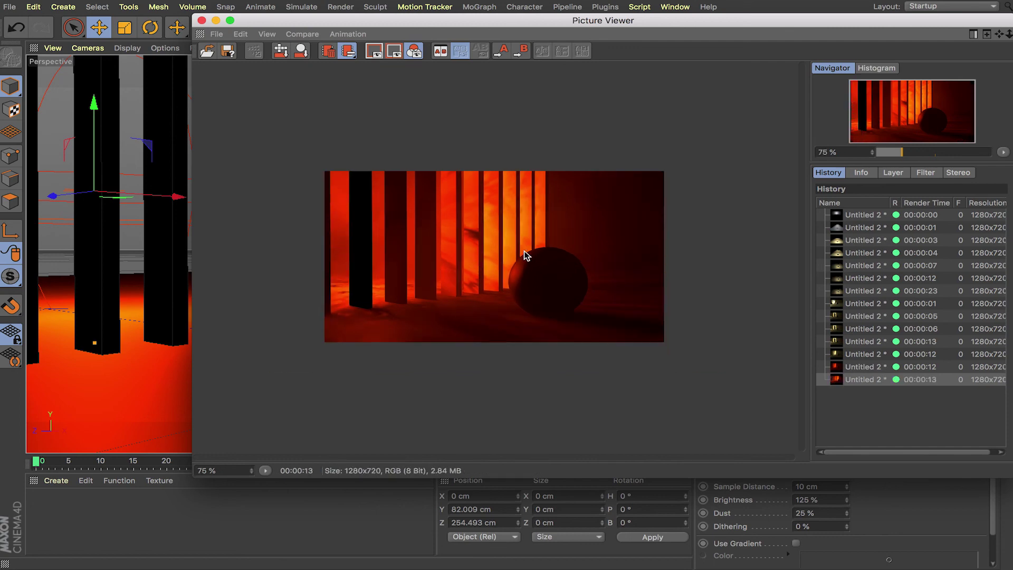
{"action": "scroll", "coordinate": [525, 252], "scroll_direction": "up", "scroll_amount": 6}
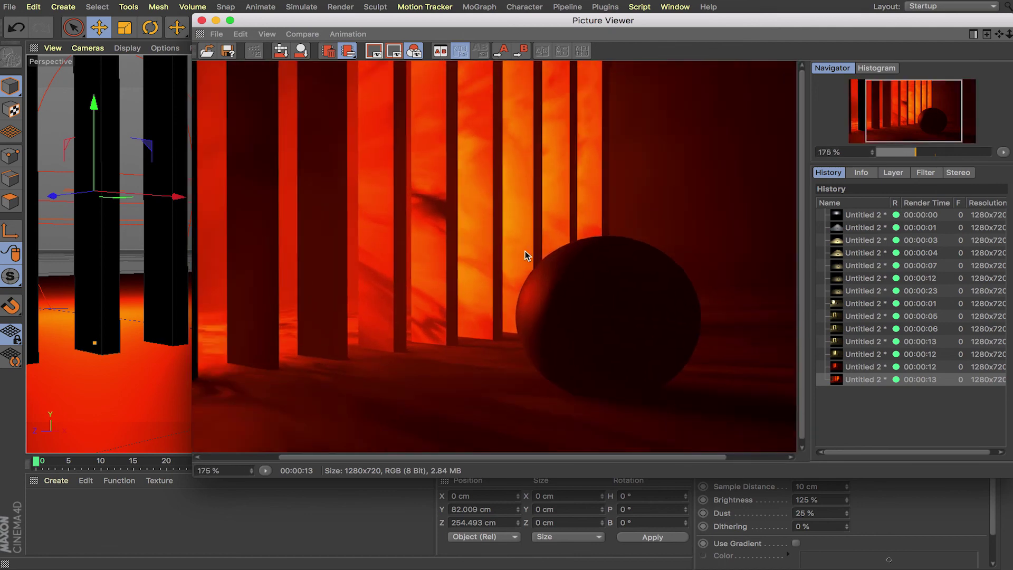
{"action": "scroll", "coordinate": [524, 255], "scroll_direction": "down", "scroll_amount": 6}
{"action": "scroll", "coordinate": [524, 253], "scroll_direction": "up", "scroll_amount": 6}
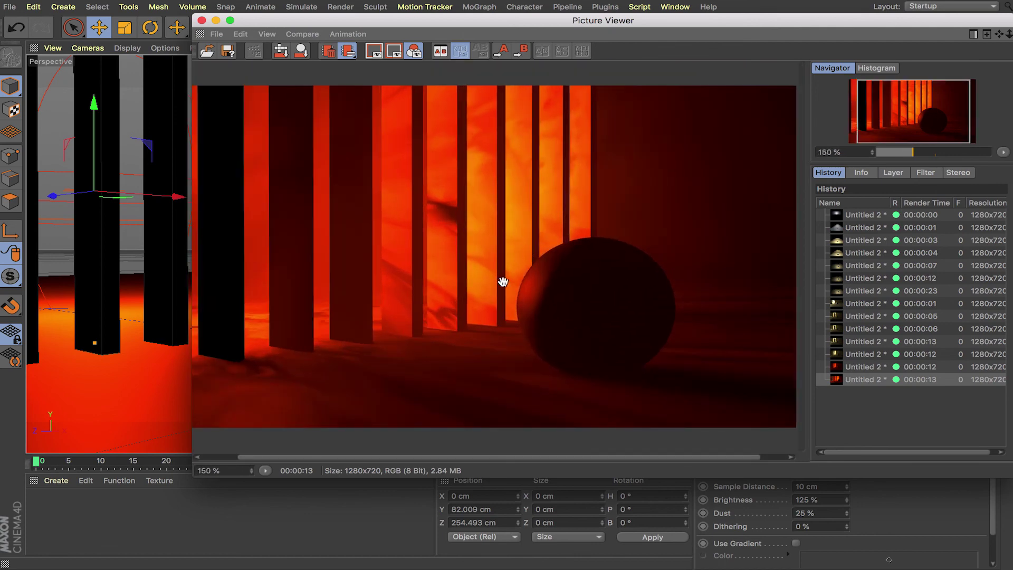
{"action": "scroll", "coordinate": [503, 280], "scroll_direction": "down", "scroll_amount": 3}
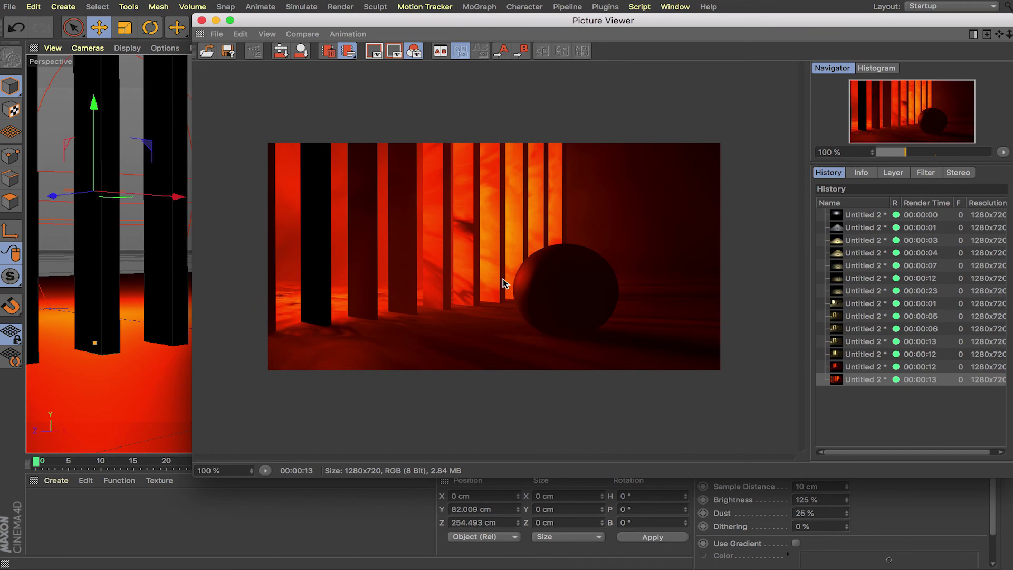
{"action": "scroll", "coordinate": [515, 280], "scroll_direction": "up", "scroll_amount": 3}
{"action": "scroll", "coordinate": [515, 279], "scroll_direction": "down", "scroll_amount": 3}
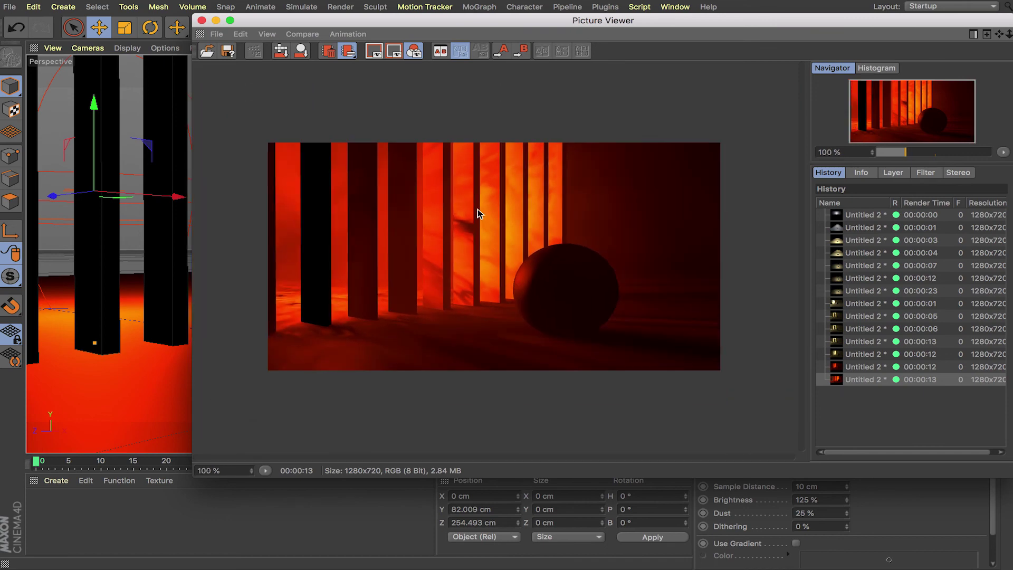